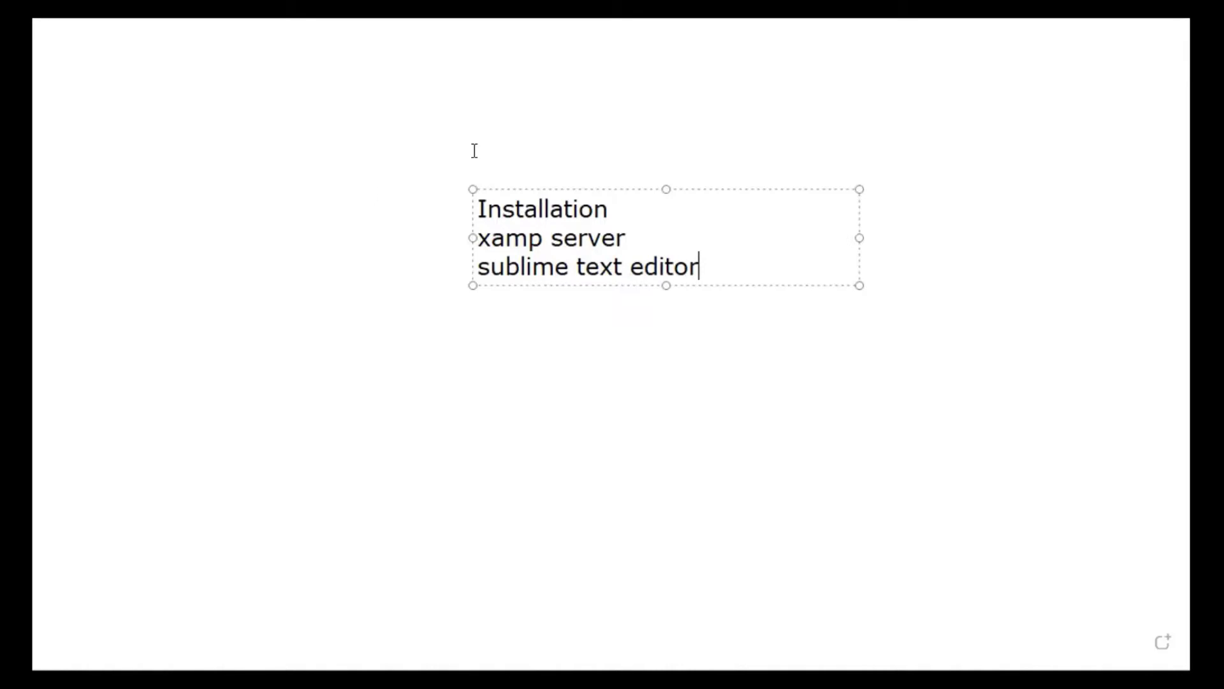
# - Mark up the installation list with brackets around it, an arrow pointing at it, short dashes beside the entries and an underline
pyautogui.click(494, 170)
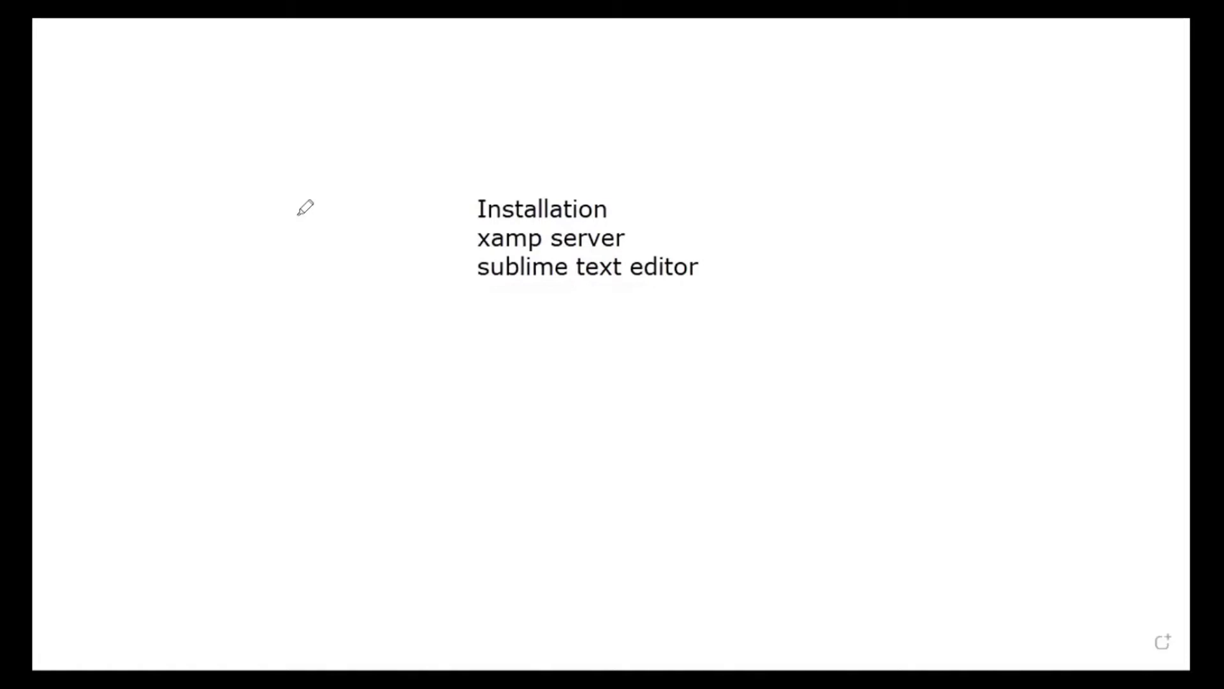
pyautogui.moveTo(451, 171)
pyautogui.mouseDown()
pyautogui.moveTo(414, 170)
pyautogui.moveTo(401, 286)
pyautogui.moveTo(444, 310)
pyautogui.mouseUp()
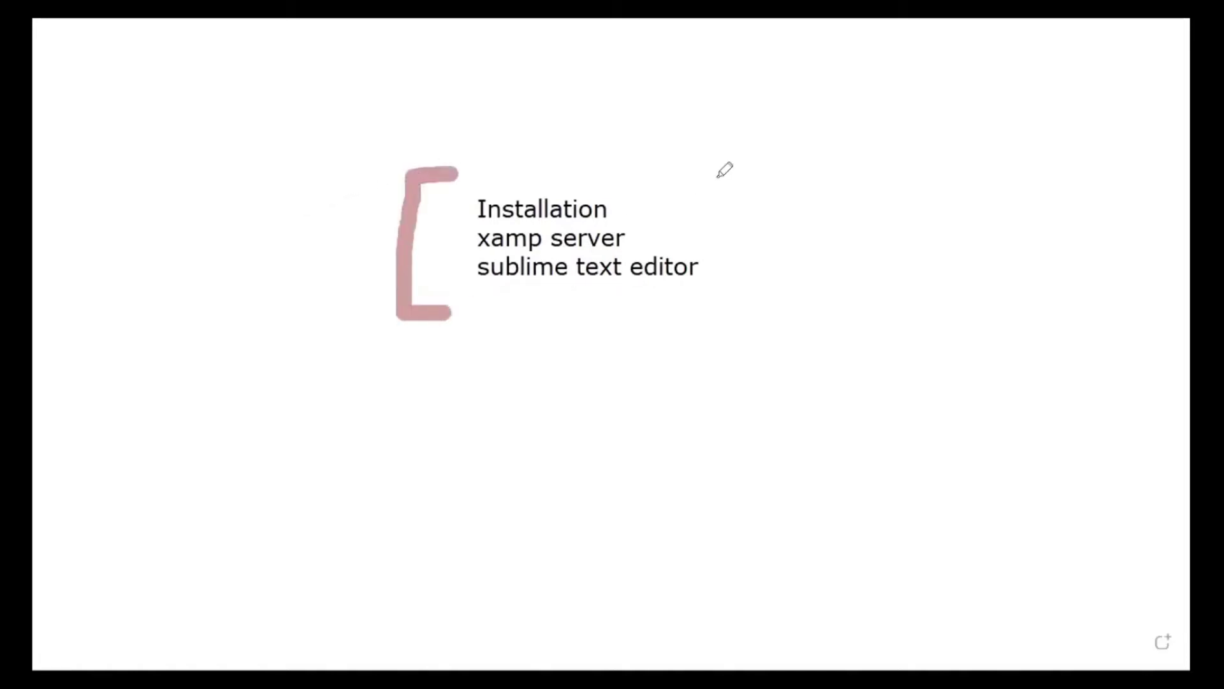
pyautogui.moveTo(720, 177)
pyautogui.mouseDown()
pyautogui.moveTo(750, 167)
pyautogui.moveTo(754, 241)
pyautogui.moveTo(739, 290)
pyautogui.moveTo(715, 298)
pyautogui.mouseUp()
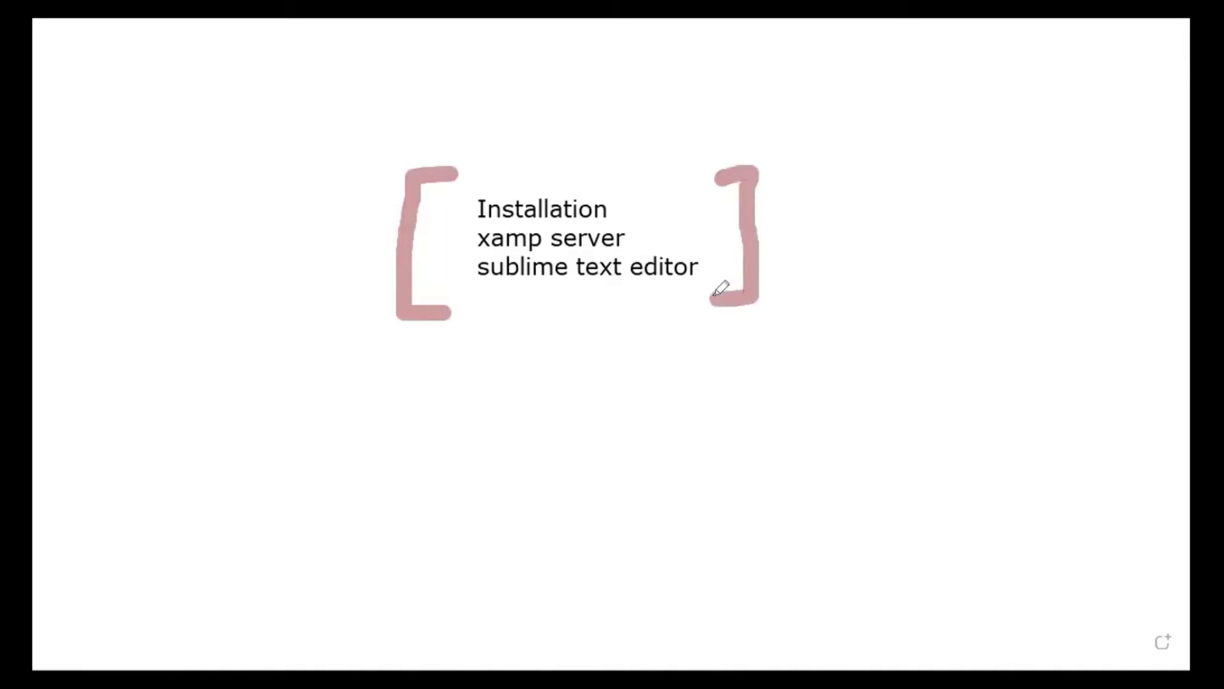
pyautogui.moveTo(795, 224); pyautogui.dragTo(905, 200)
pyautogui.moveTo(810, 179)
pyautogui.mouseDown()
pyautogui.moveTo(806, 227)
pyautogui.moveTo(840, 242)
pyautogui.mouseUp()
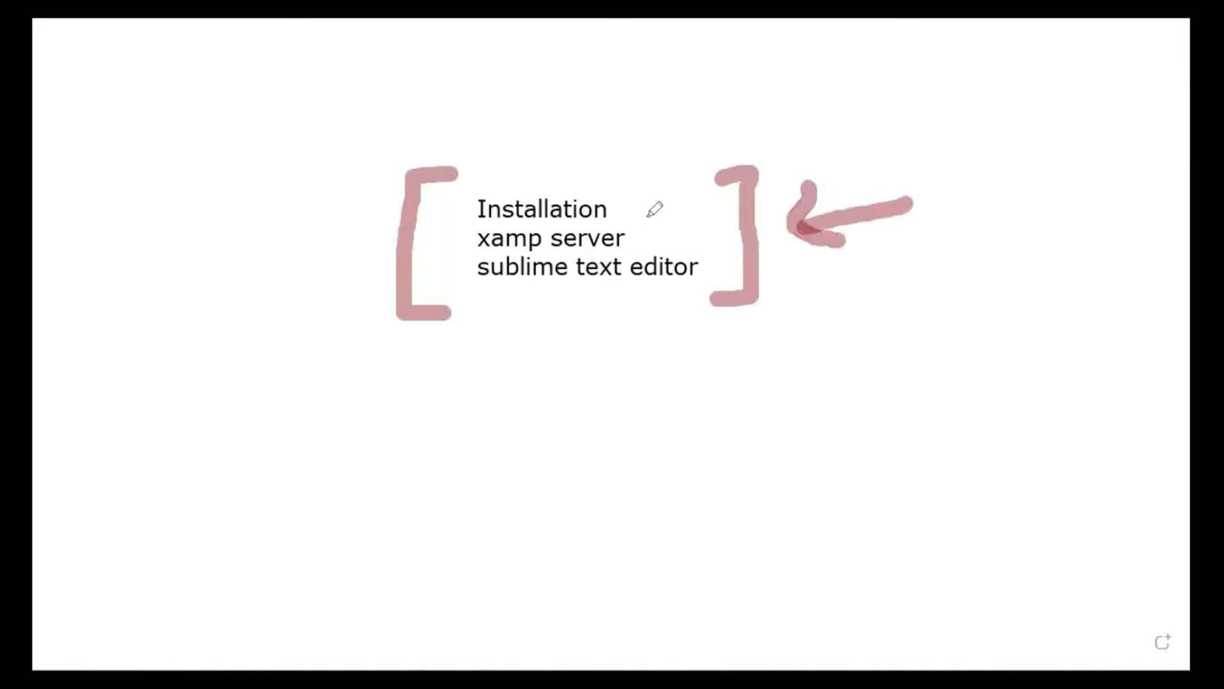
pyautogui.moveTo(645, 216)
pyautogui.mouseDown()
pyautogui.moveTo(665, 215)
pyautogui.moveTo(678, 242)
pyautogui.mouseUp()
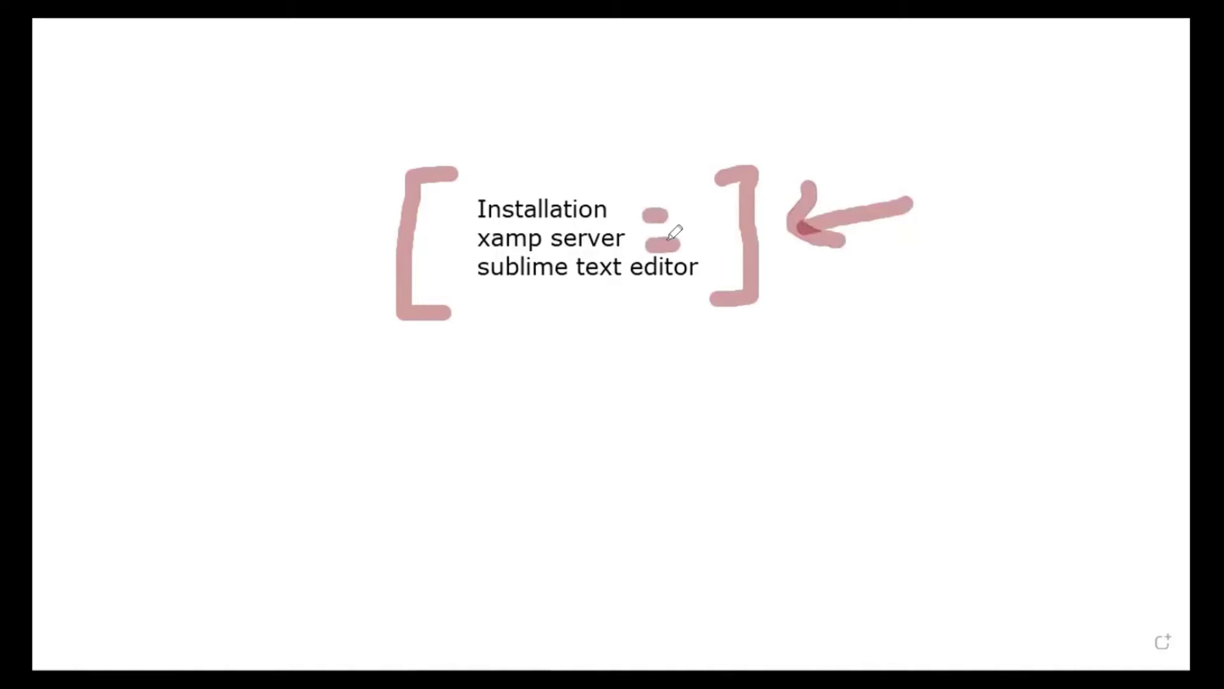
pyautogui.moveTo(511, 302); pyautogui.dragTo(663, 290)
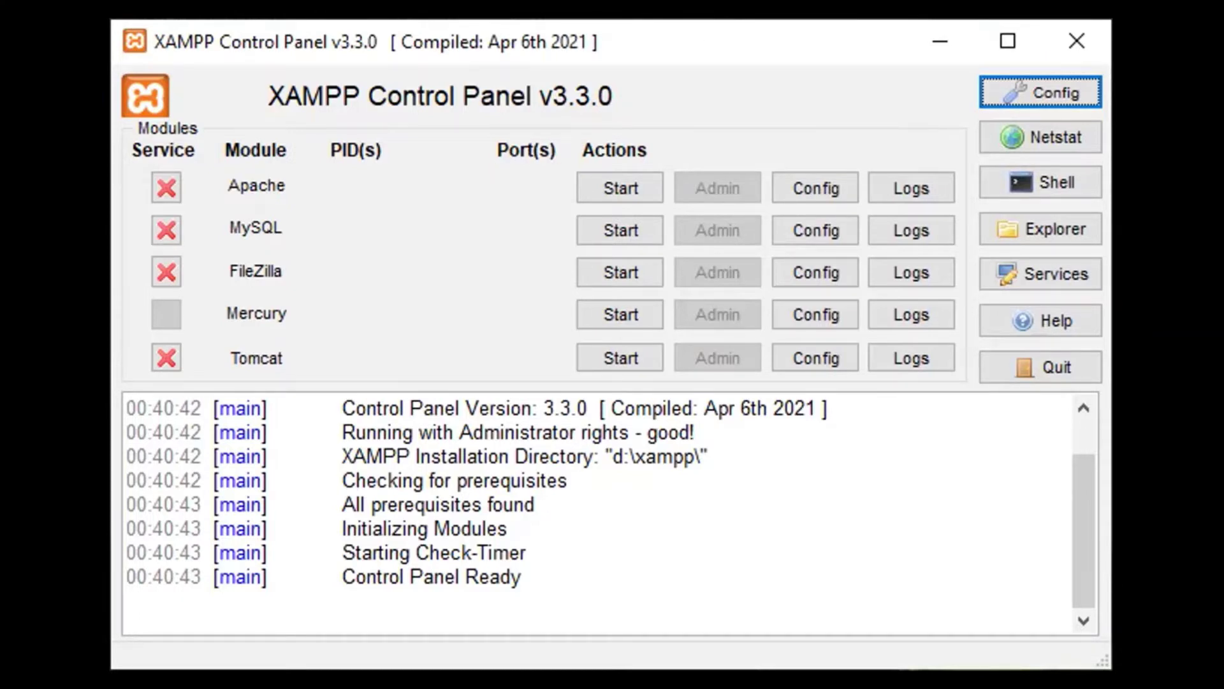
# - Start the Apache and MySQL modules in the XAMPP Control Panel
pyautogui.moveTo(231, 84)
pyautogui.mouseDown()
pyautogui.moveTo(293, 20)
pyautogui.moveTo(987, 92)
pyautogui.moveTo(727, 494)
pyautogui.moveTo(338, 566)
pyautogui.moveTo(205, 329)
pyautogui.moveTo(142, 117)
pyautogui.moveTo(154, 96)
pyautogui.mouseUp()
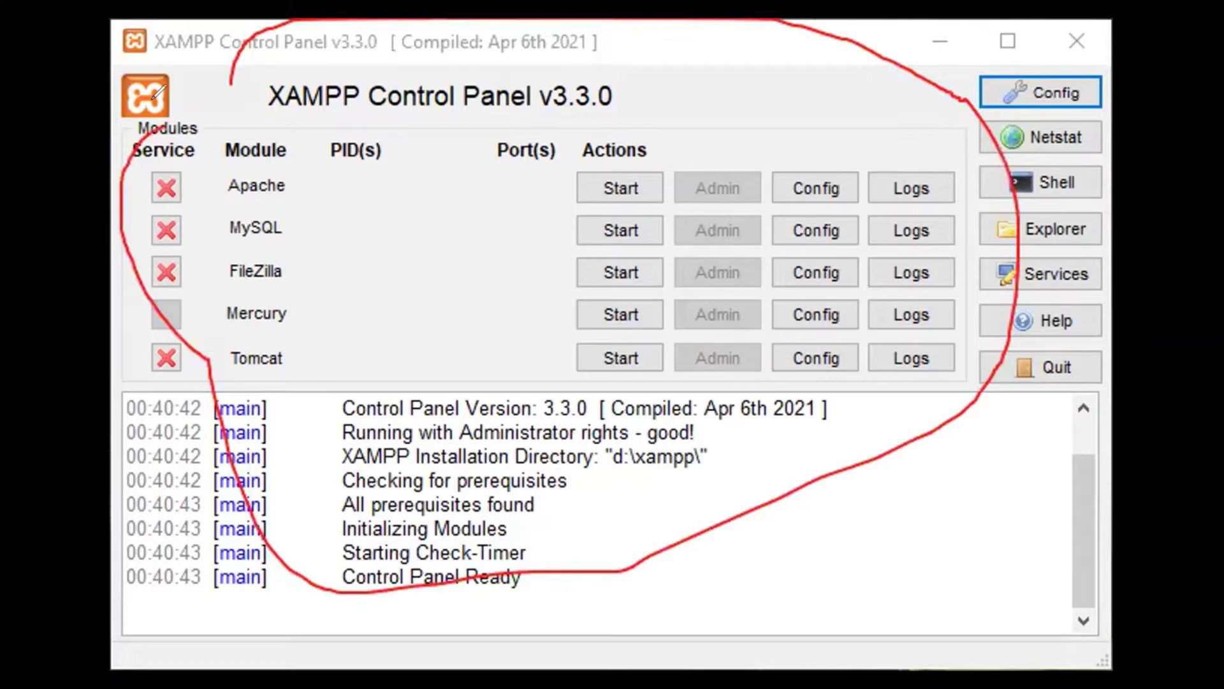
pyautogui.press('e')
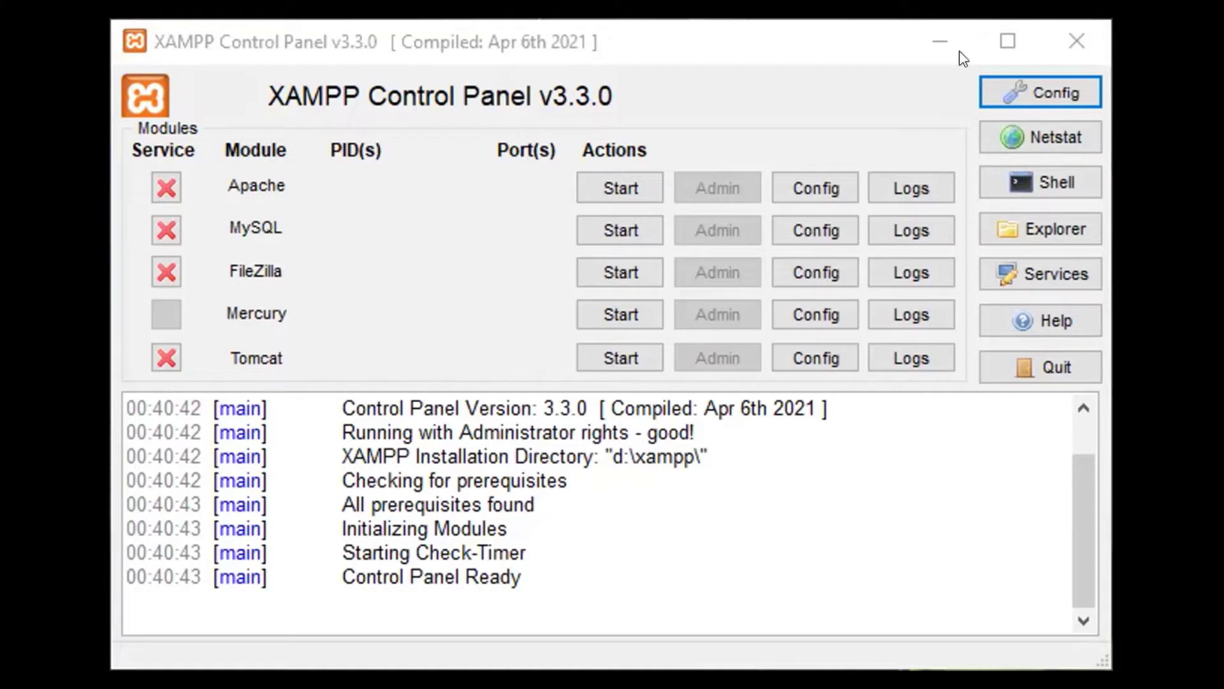
pyautogui.click(615, 174)
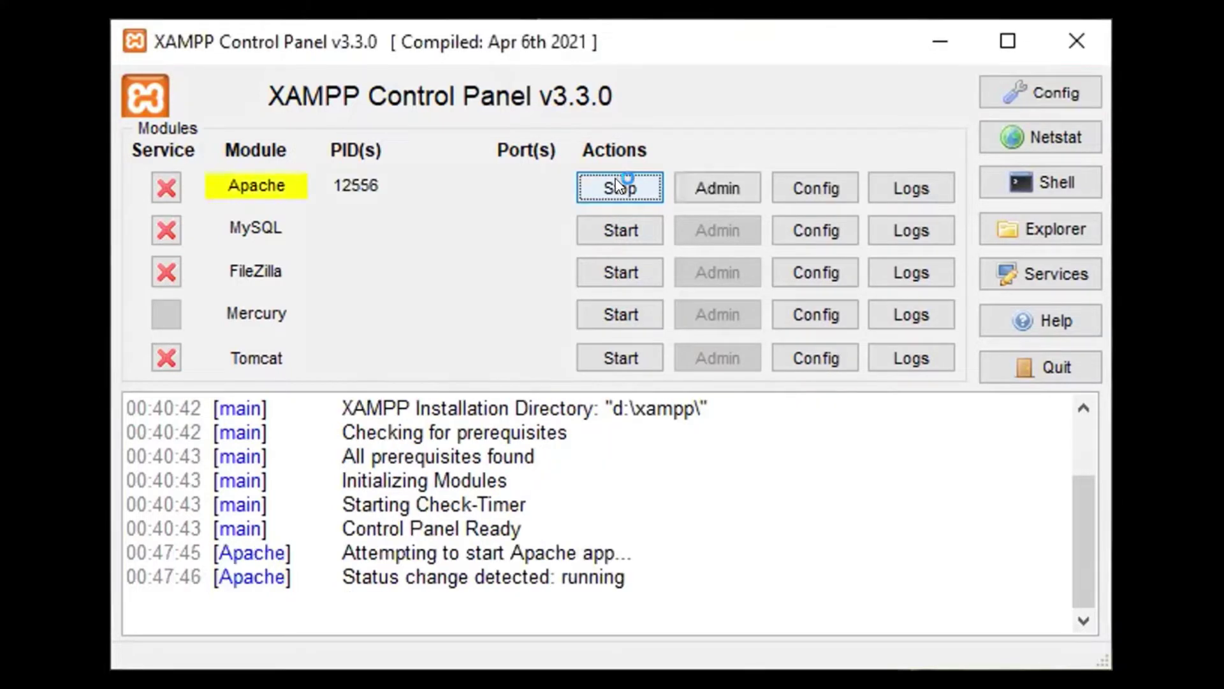
pyautogui.click(618, 229)
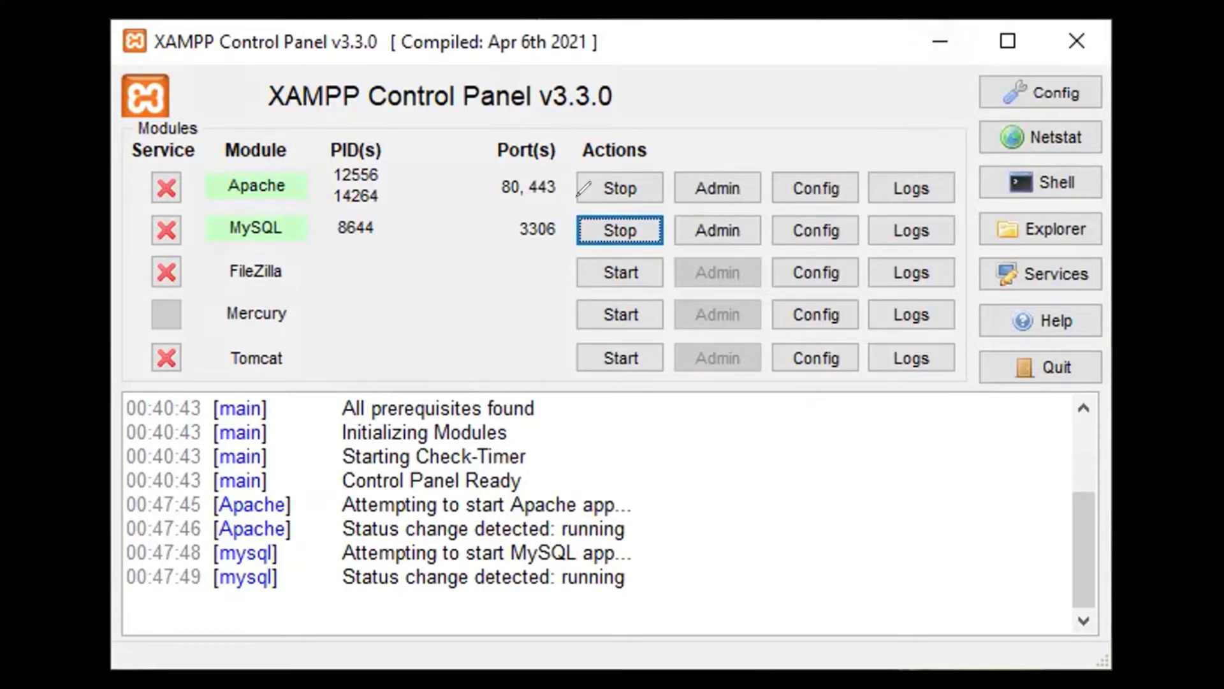
# - Annotate the module list with a handwritten "IP", underline MySQL port 3306, mark the Apache and MySQL rows, and leave annotation mode
pyautogui.click(392, 254)
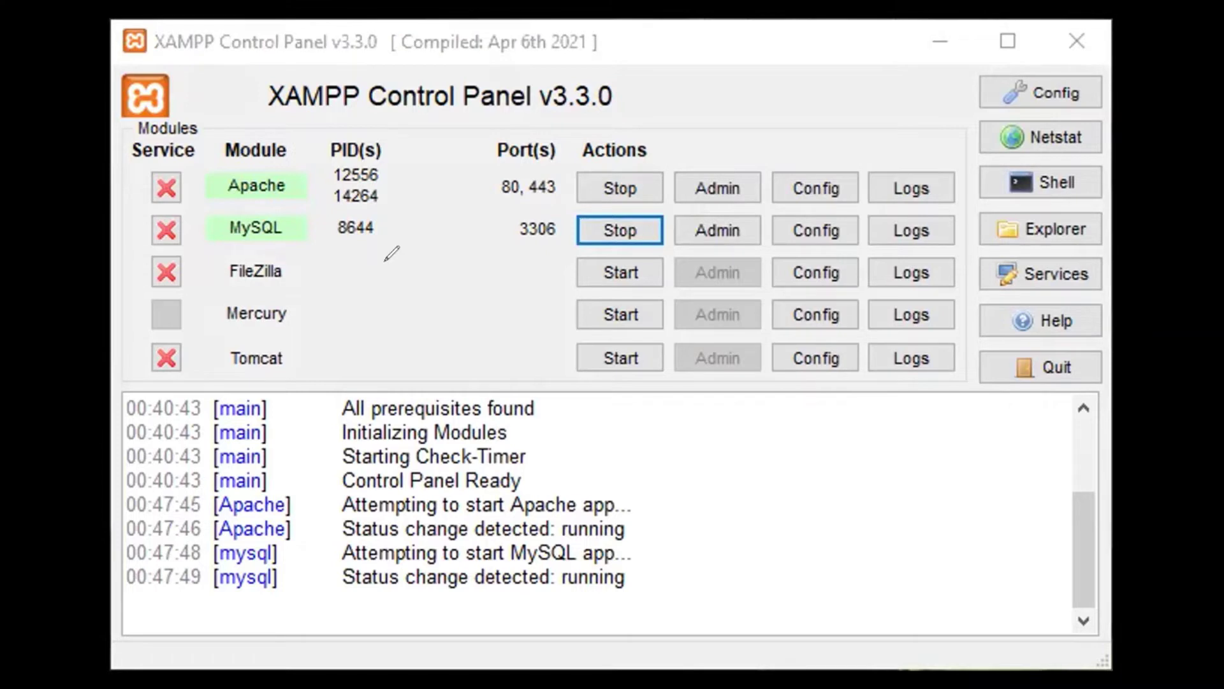
pyautogui.moveTo(394, 284)
pyautogui.mouseDown()
pyautogui.moveTo(399, 343)
pyautogui.moveTo(433, 327)
pyautogui.moveTo(408, 282)
pyautogui.moveTo(436, 363)
pyautogui.mouseUp()
pyautogui.moveTo(433, 282)
pyautogui.mouseDown()
pyautogui.moveTo(463, 294)
pyautogui.moveTo(433, 308)
pyautogui.mouseUp()
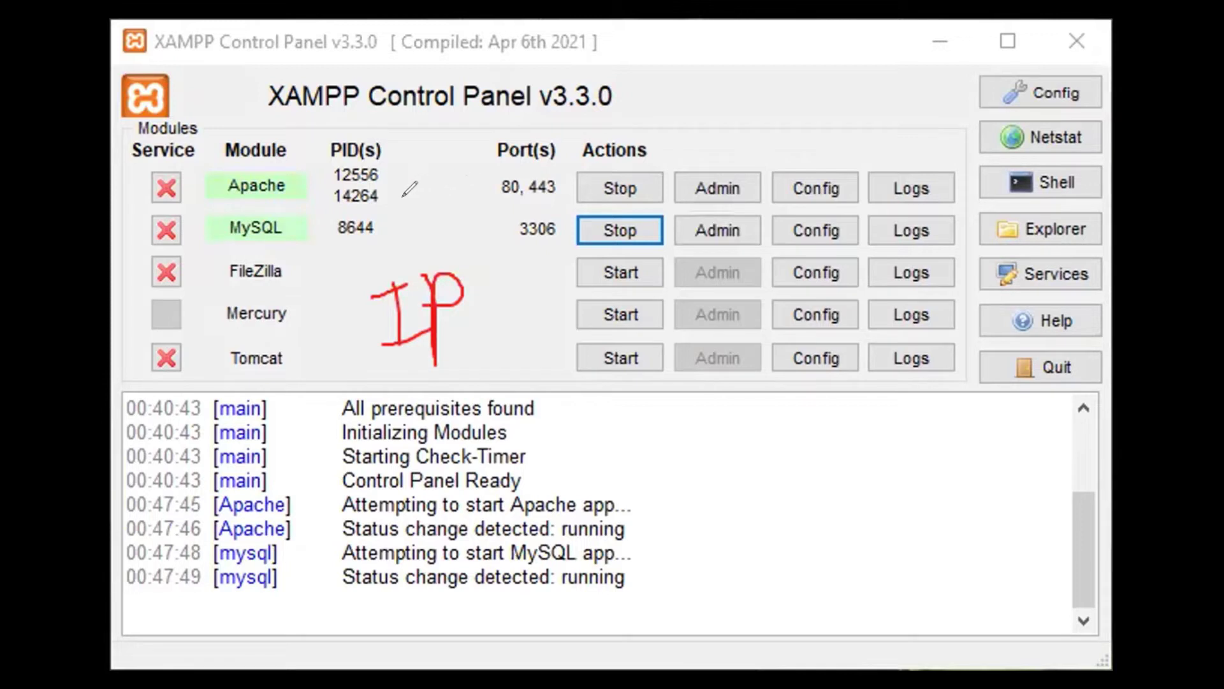
pyautogui.moveTo(407, 223); pyautogui.dragTo(489, 224)
pyautogui.moveTo(558, 242); pyautogui.dragTo(519, 249)
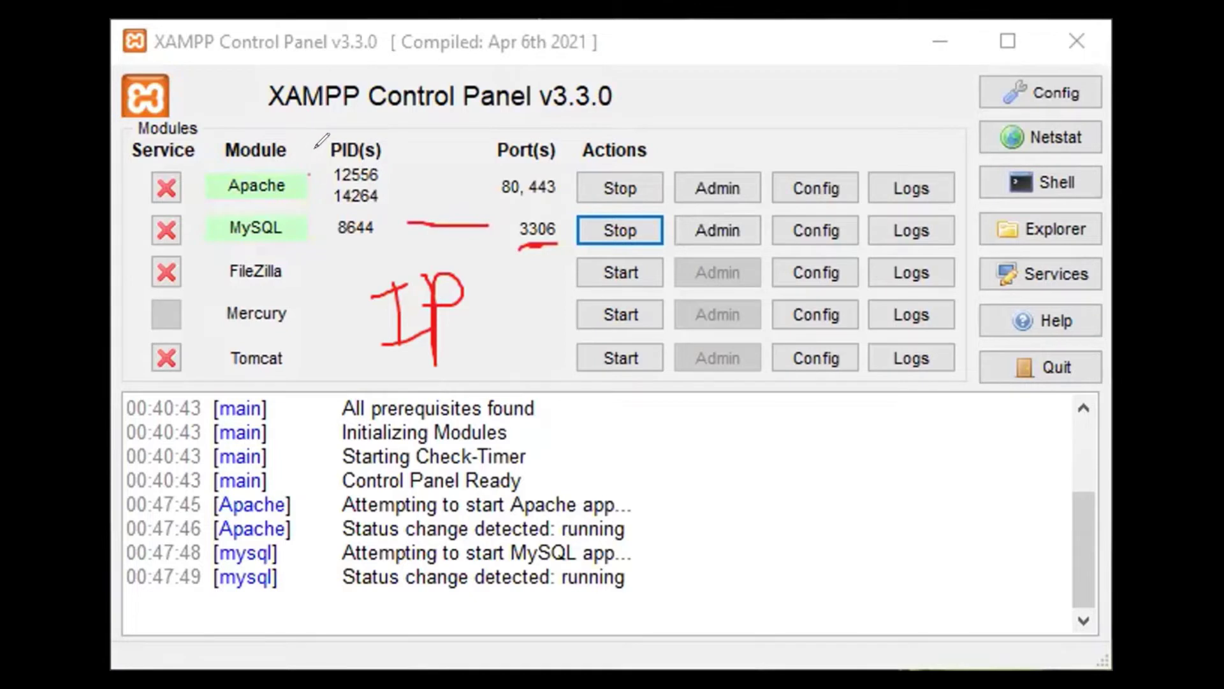
pyautogui.moveTo(308, 174)
pyautogui.mouseDown()
pyautogui.moveTo(325, 176)
pyautogui.moveTo(311, 233)
pyautogui.mouseUp()
pyautogui.press('Escape')
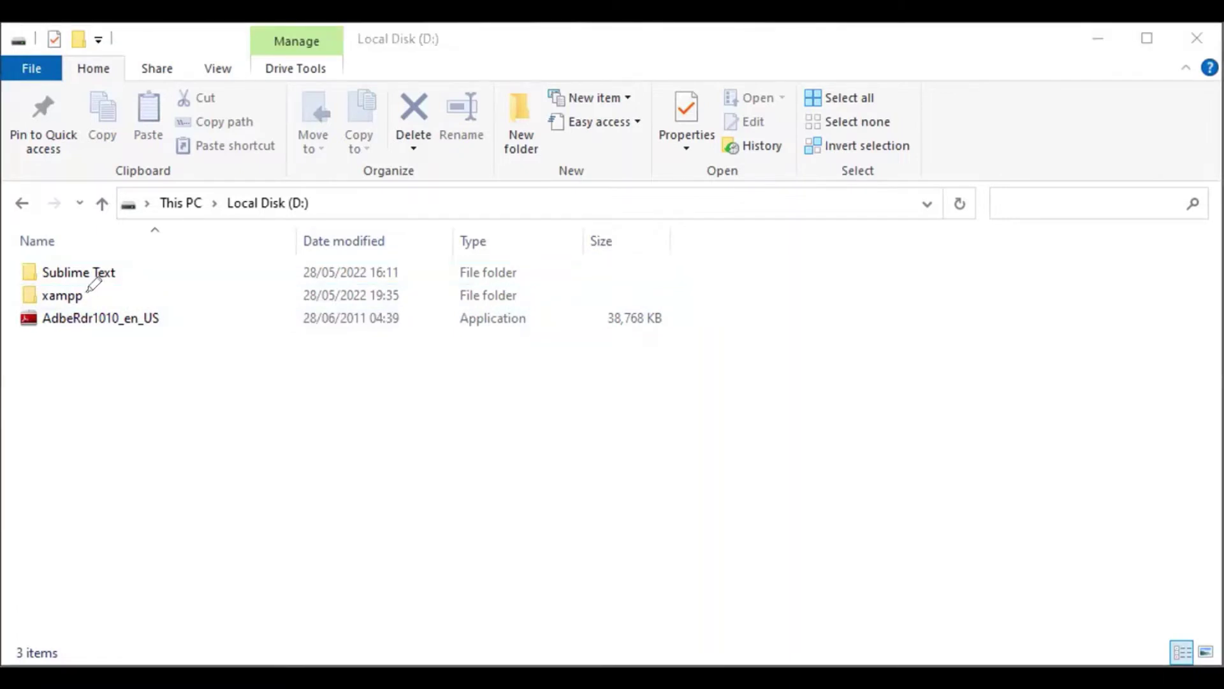
# - Open the htdocs folder inside the xampp folder on Local Disk (D:) in File Explorer
pyautogui.moveTo(95, 274); pyautogui.dragTo(147, 280)
pyautogui.doubleClick(75, 298)
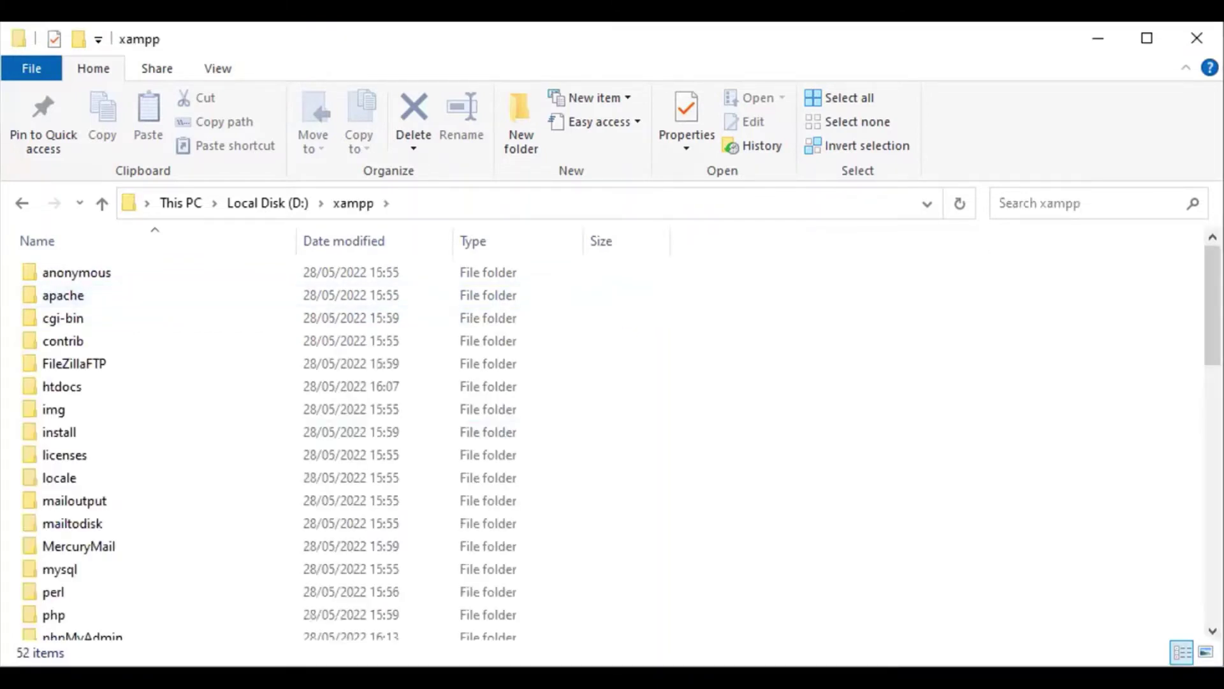
pyautogui.moveTo(1213, 305); pyautogui.dragTo(1213, 315)
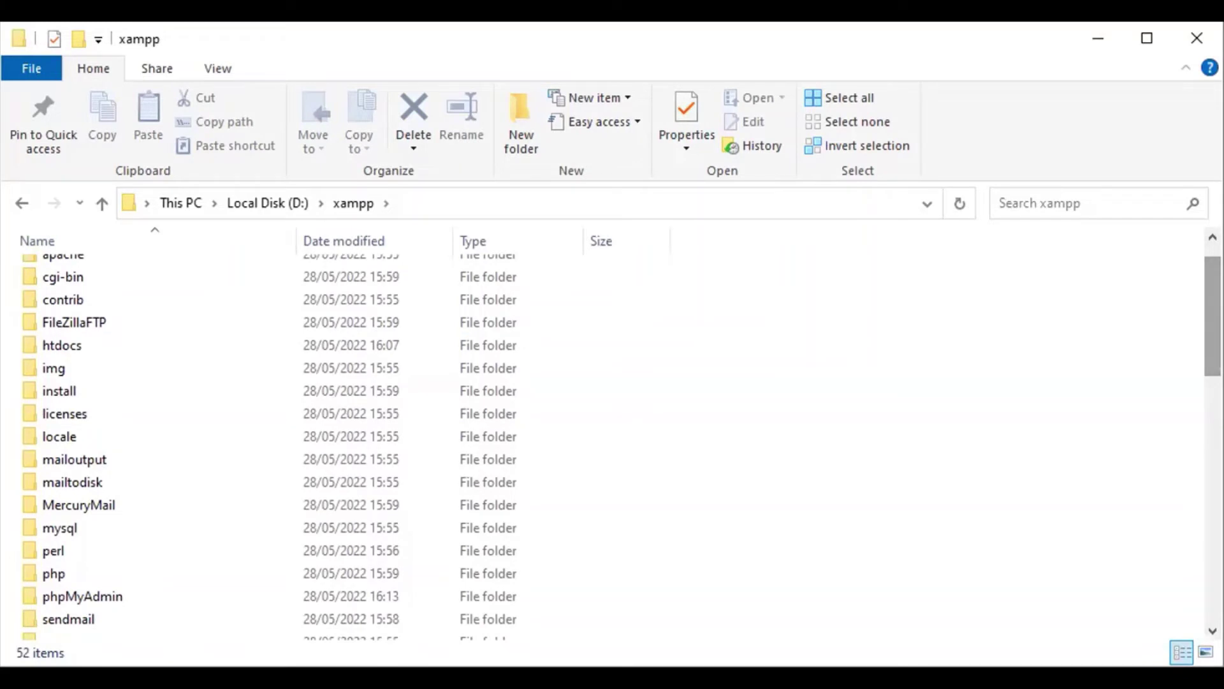
pyautogui.moveTo(1213, 315); pyautogui.dragTo(1212, 357)
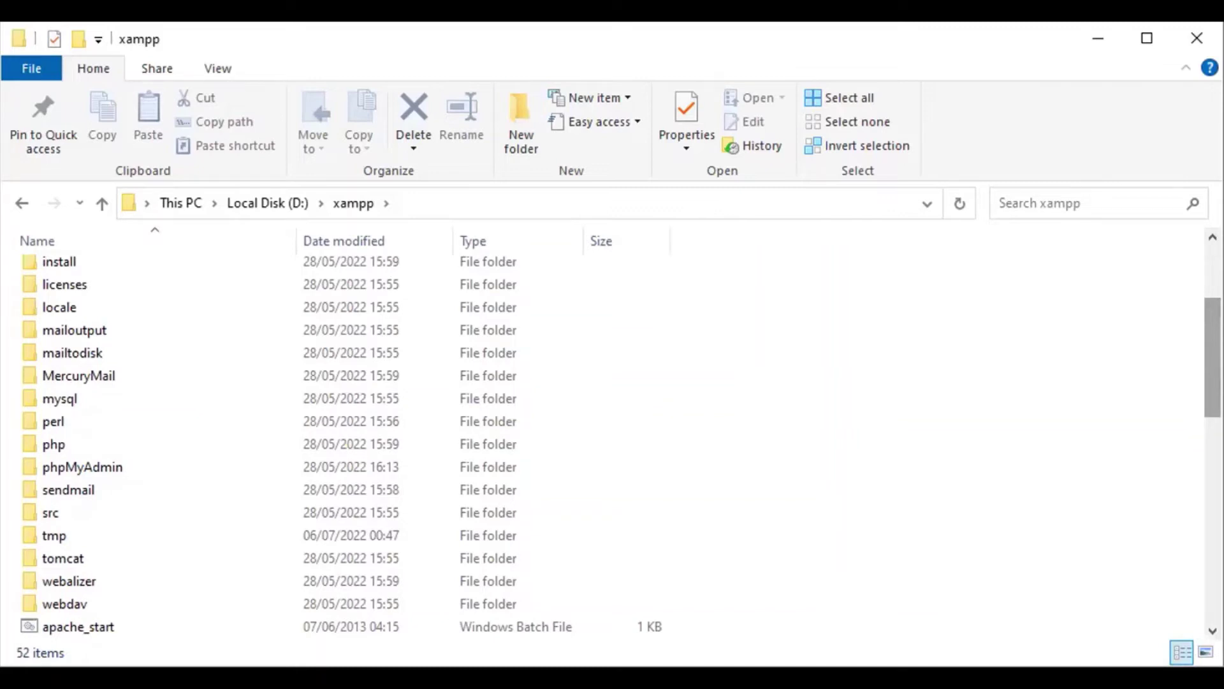
pyautogui.moveTo(1213, 357); pyautogui.dragTo(1212, 305)
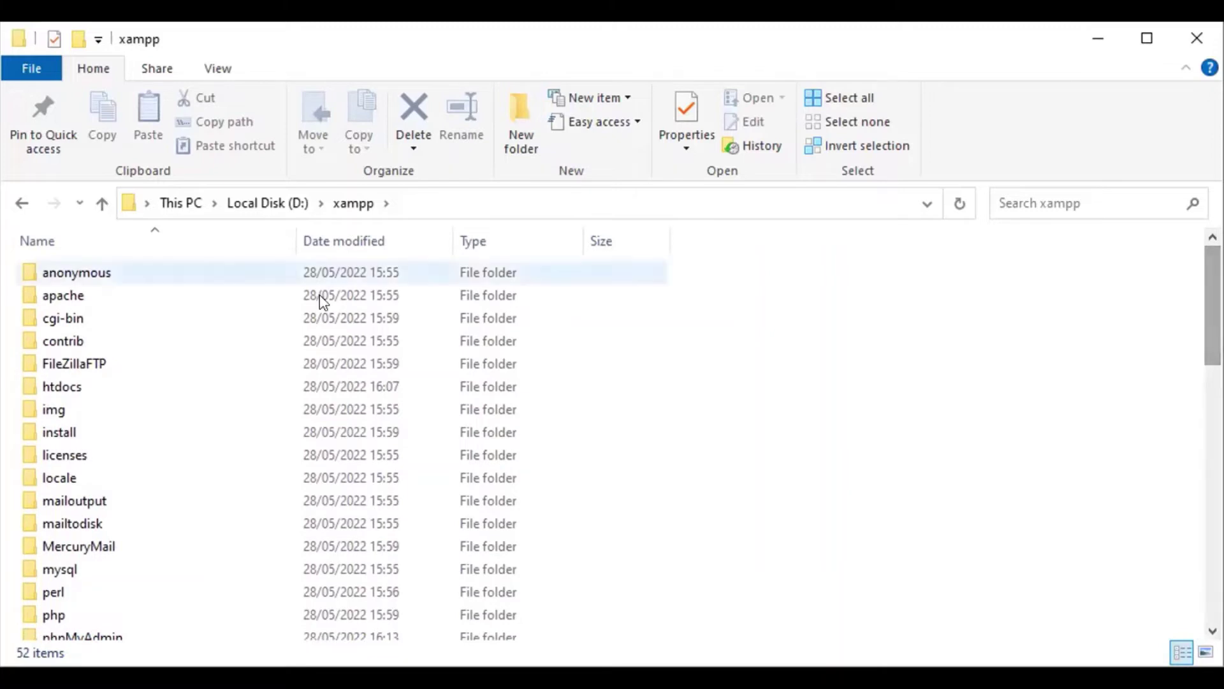
pyautogui.moveTo(211, 355)
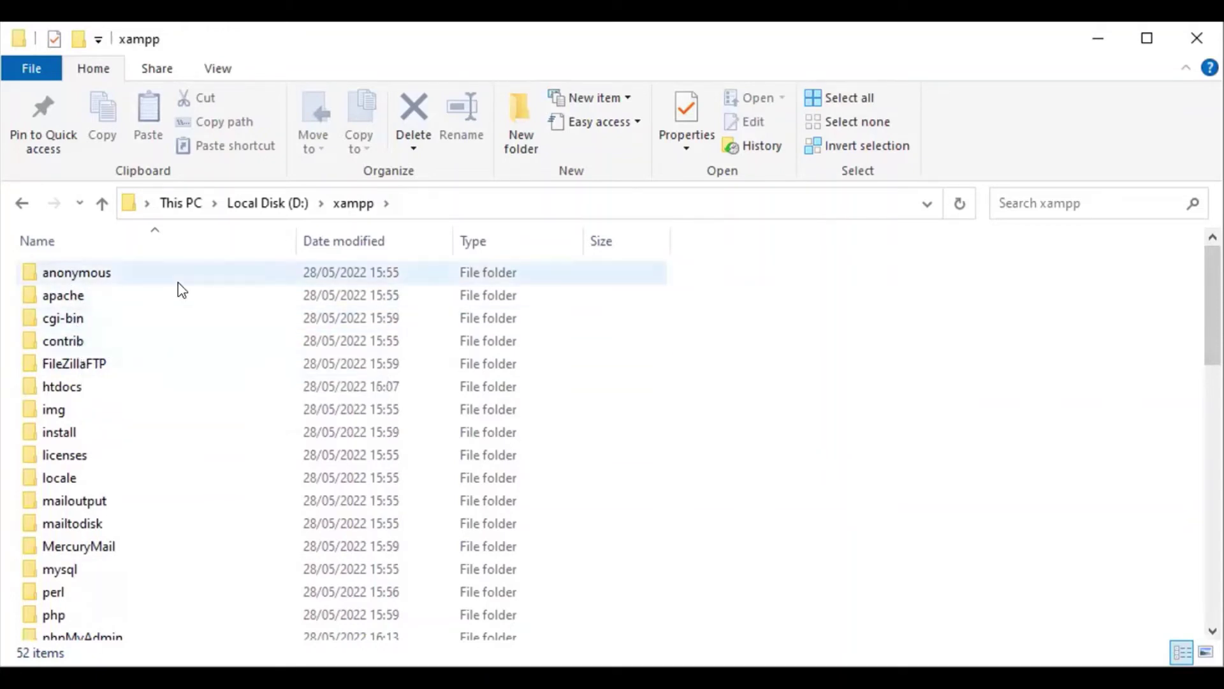
pyautogui.moveTo(178, 284)
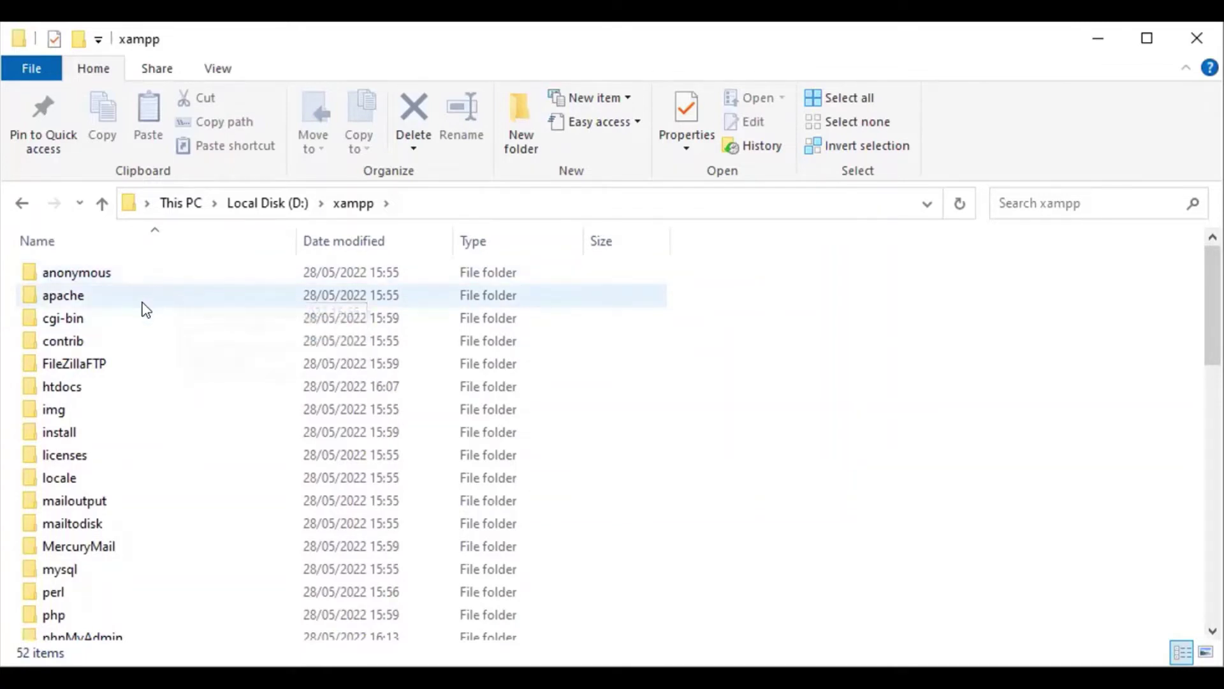
pyautogui.doubleClick(83, 393)
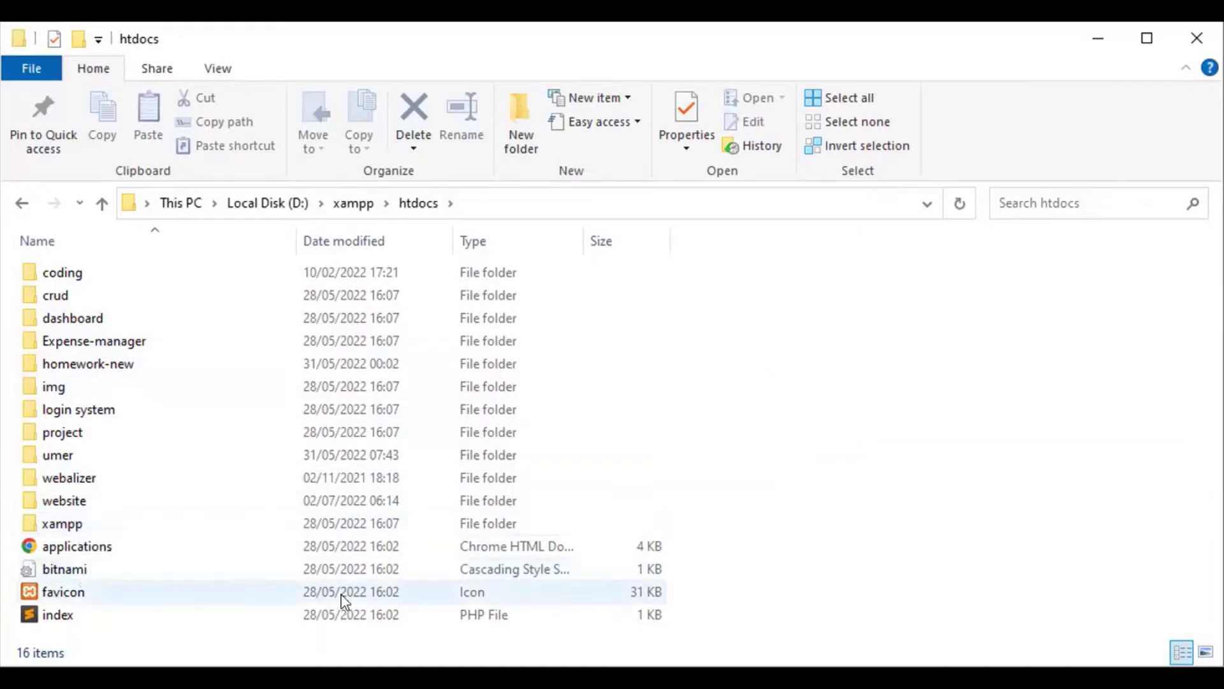
# - Create a new folder named php in htdocs and minimize the folder window
pyautogui.rightClick(773, 296)
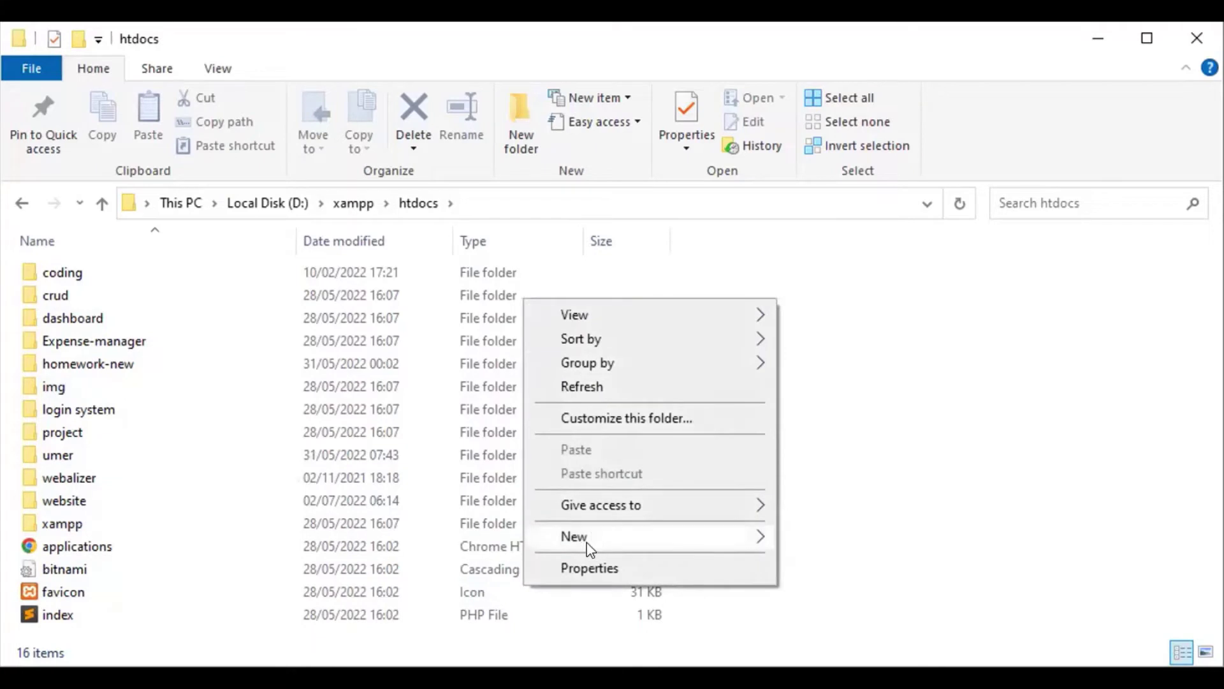
pyautogui.moveTo(590, 548)
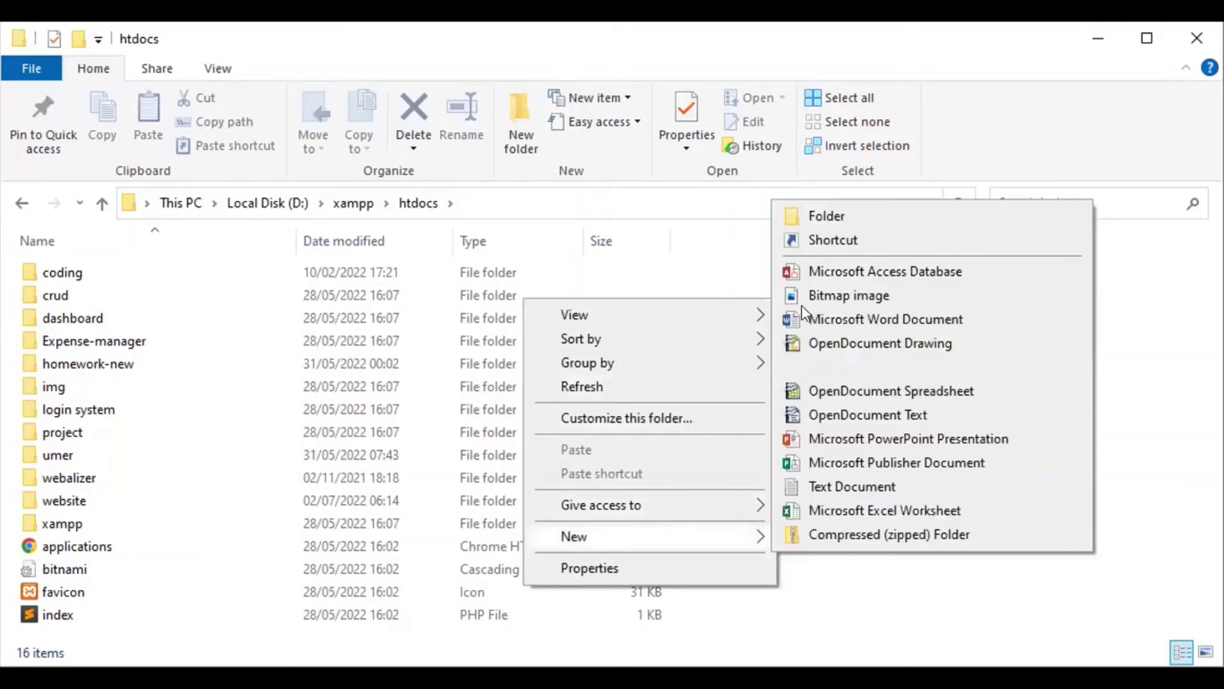
pyautogui.click(815, 220)
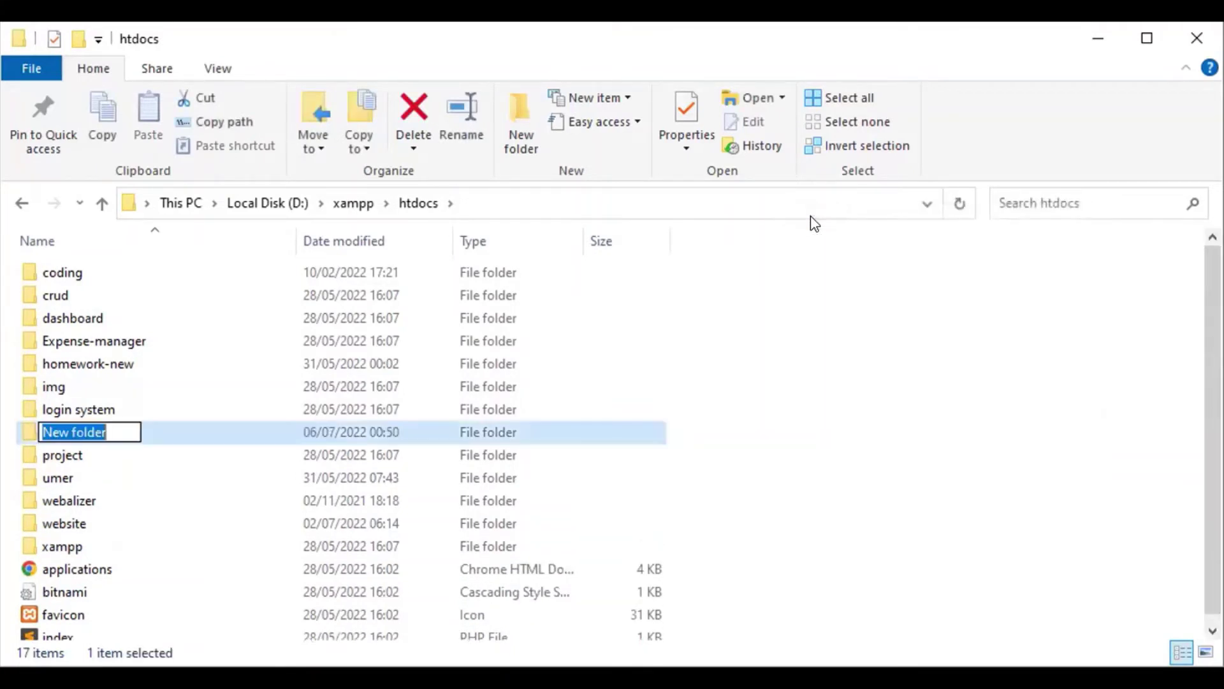
pyautogui.press('BackSpace')
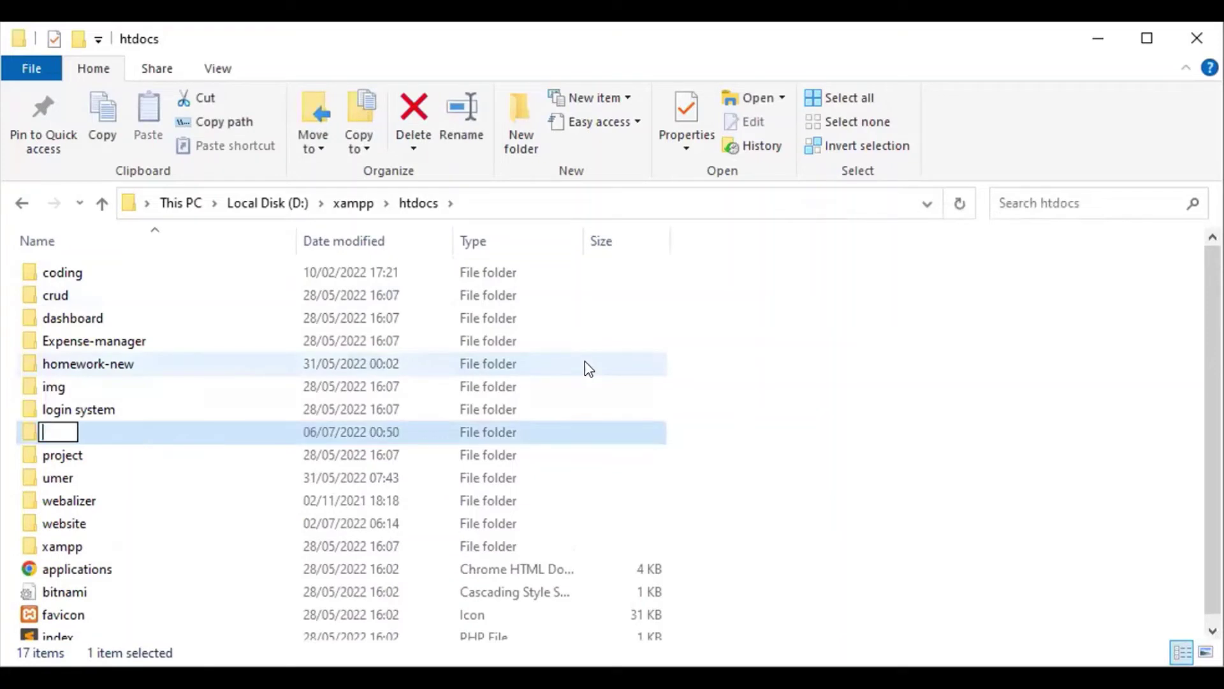
pyautogui.write('php')
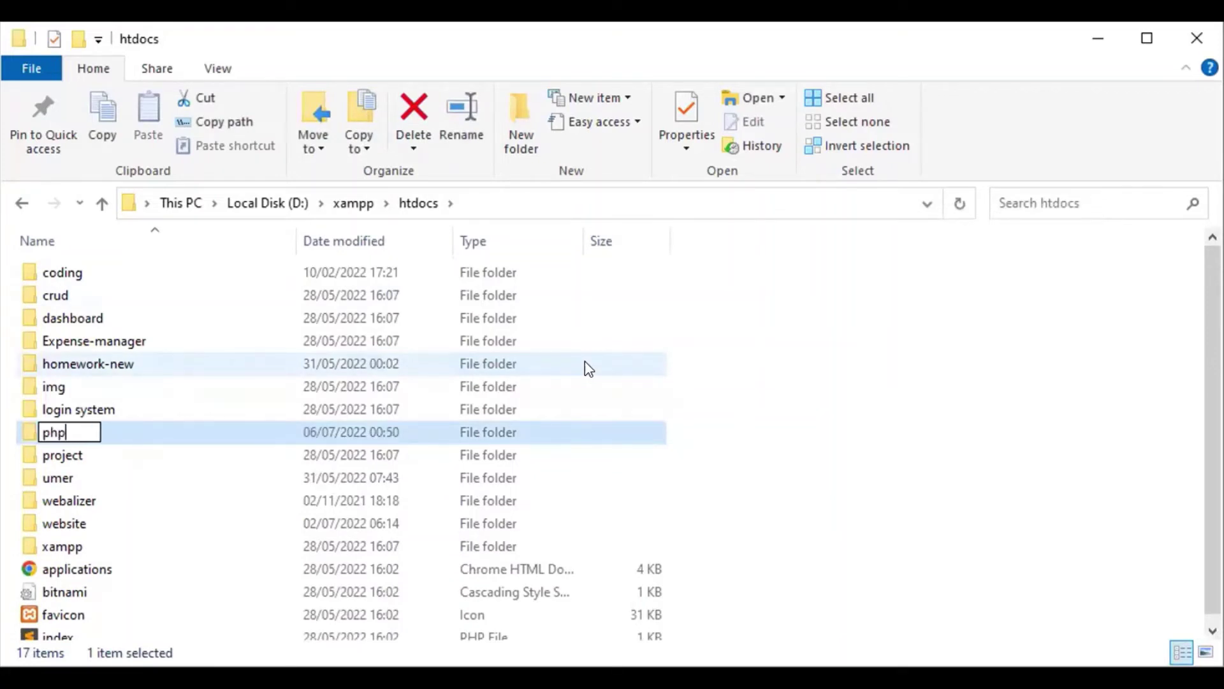
pyautogui.press('Return')
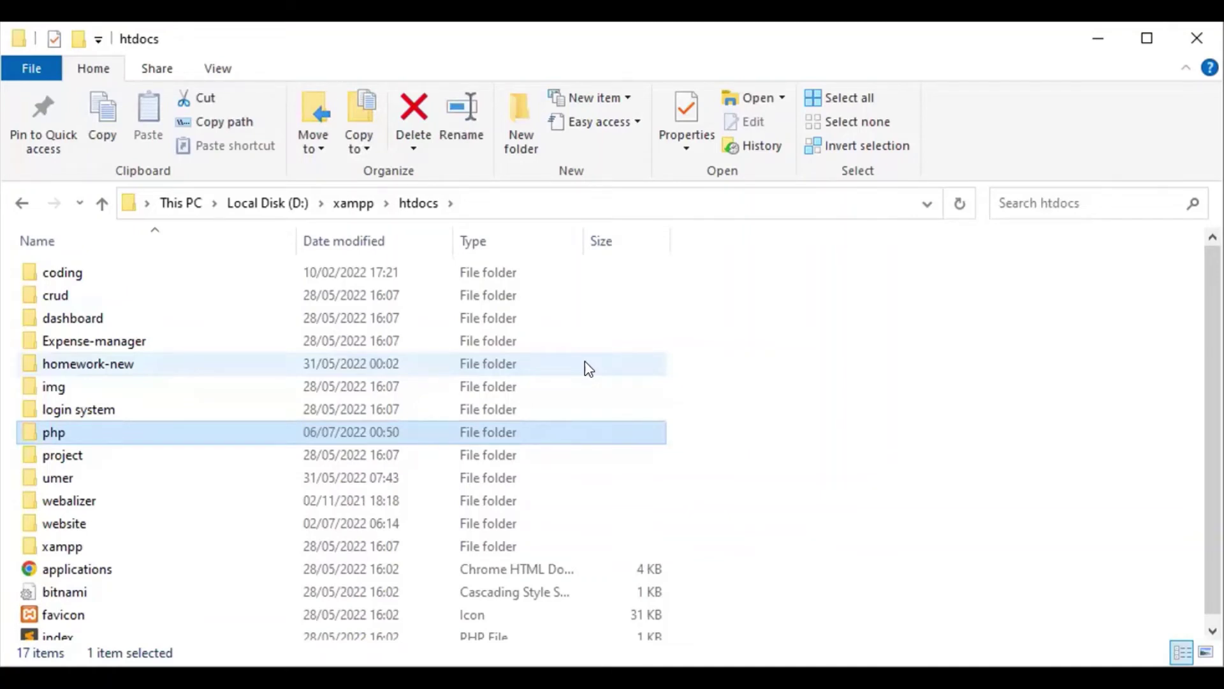
pyautogui.click(1085, 51)
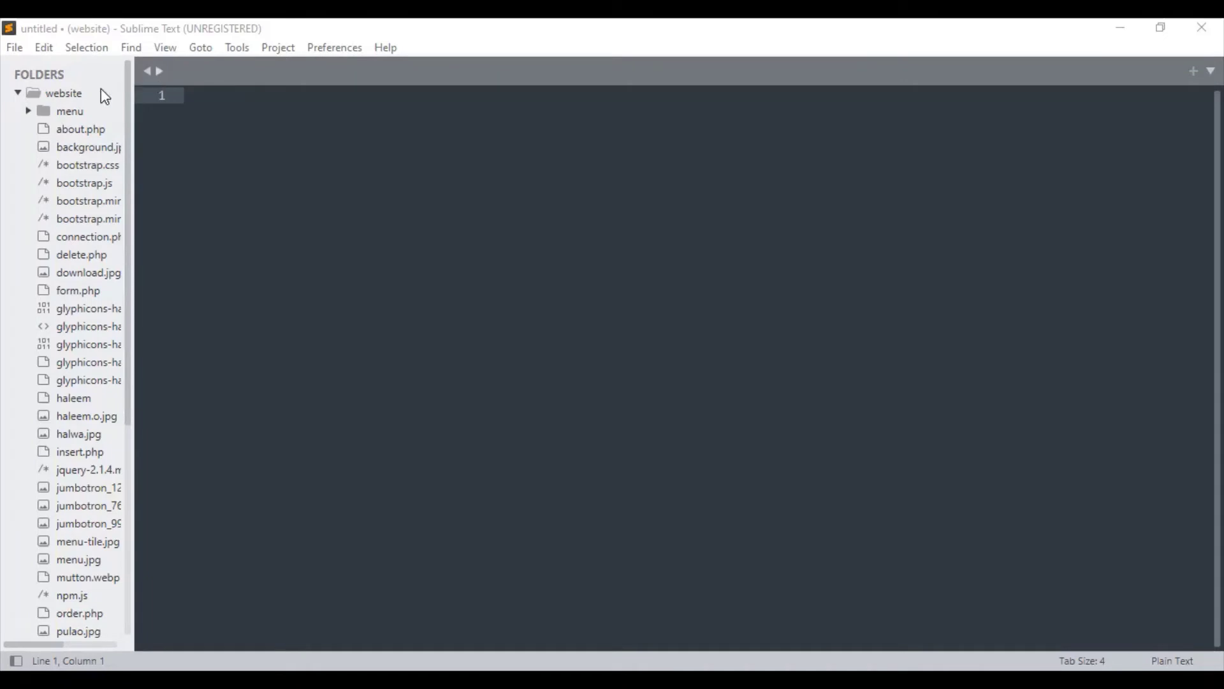
# - Open the php folder from xampp\htdocs on Local Disk (D:) as the project folder in Sublime Text
pyautogui.click(15, 48)
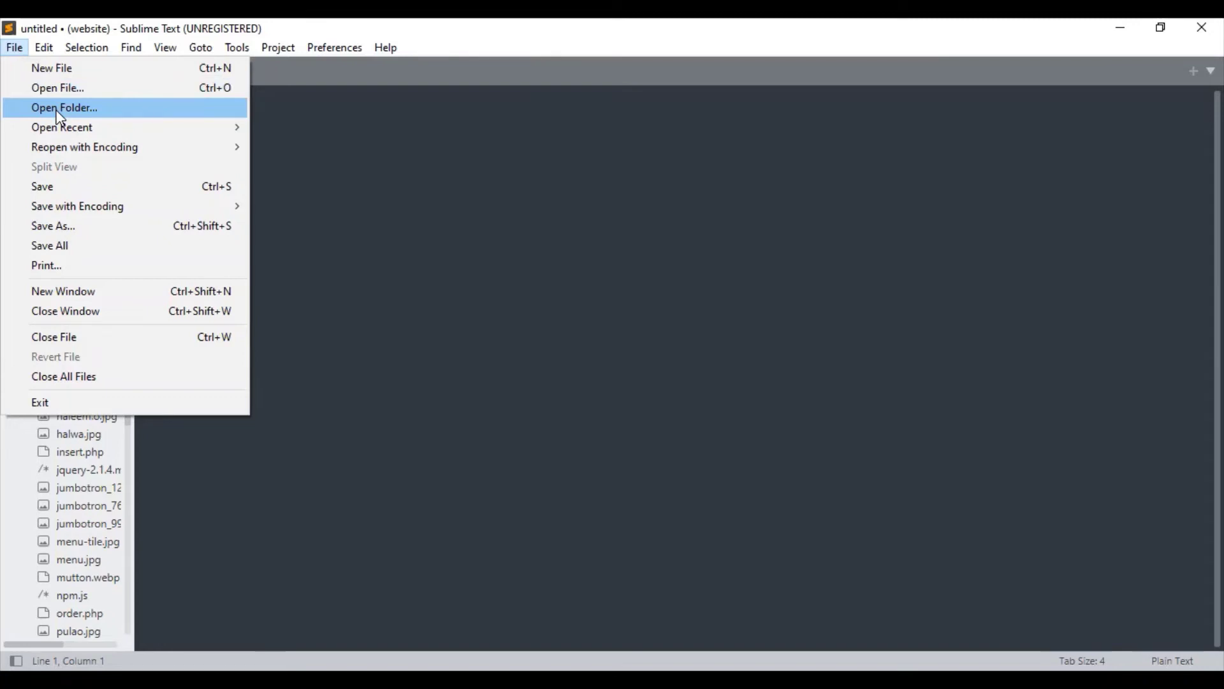
pyautogui.click(61, 109)
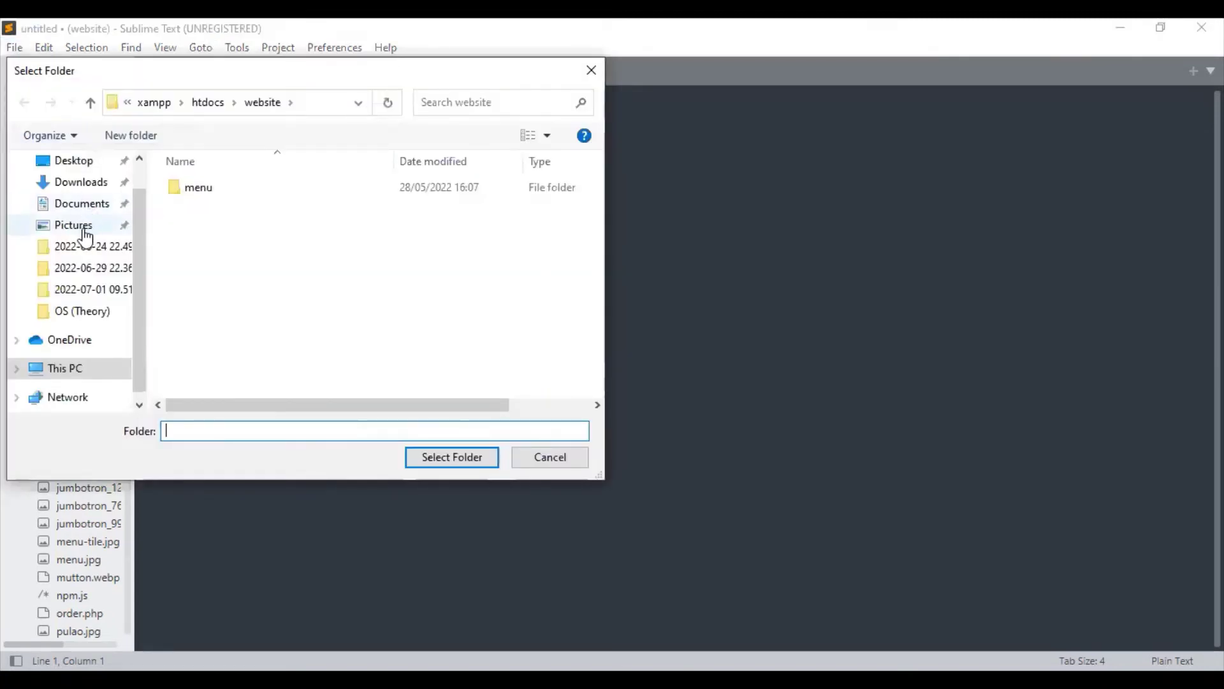
pyautogui.click(71, 375)
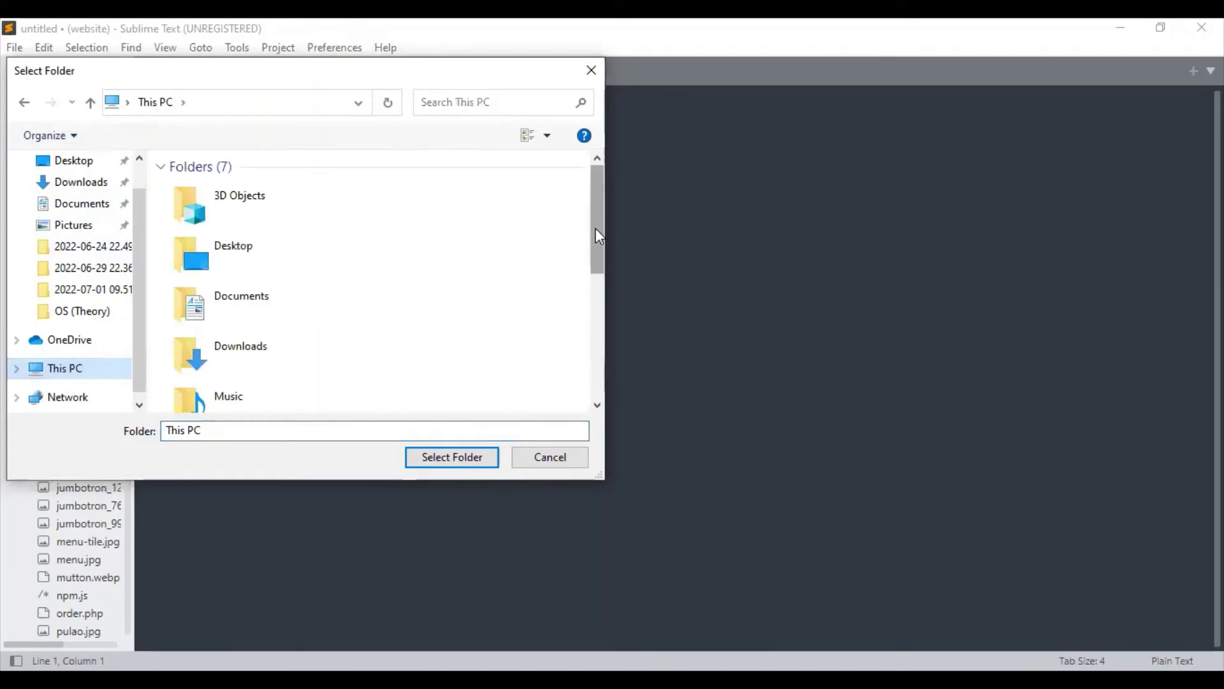
pyautogui.moveTo(596, 228); pyautogui.dragTo(597, 349)
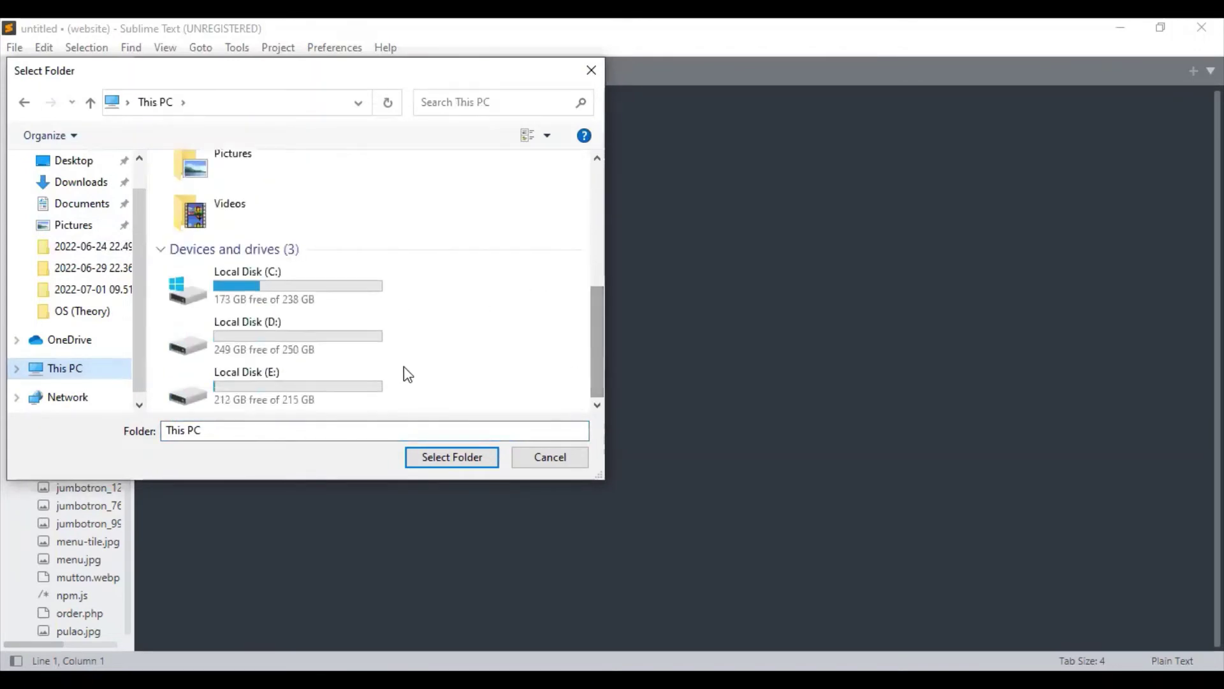
pyautogui.doubleClick(290, 325)
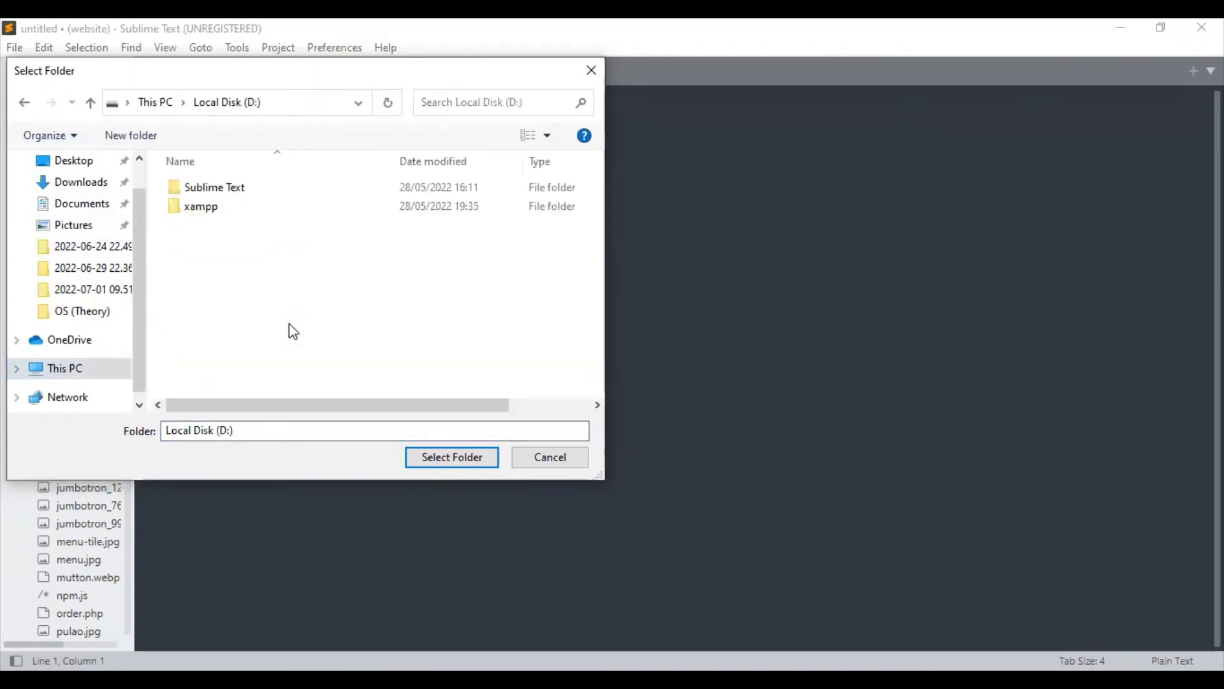
pyautogui.doubleClick(215, 206)
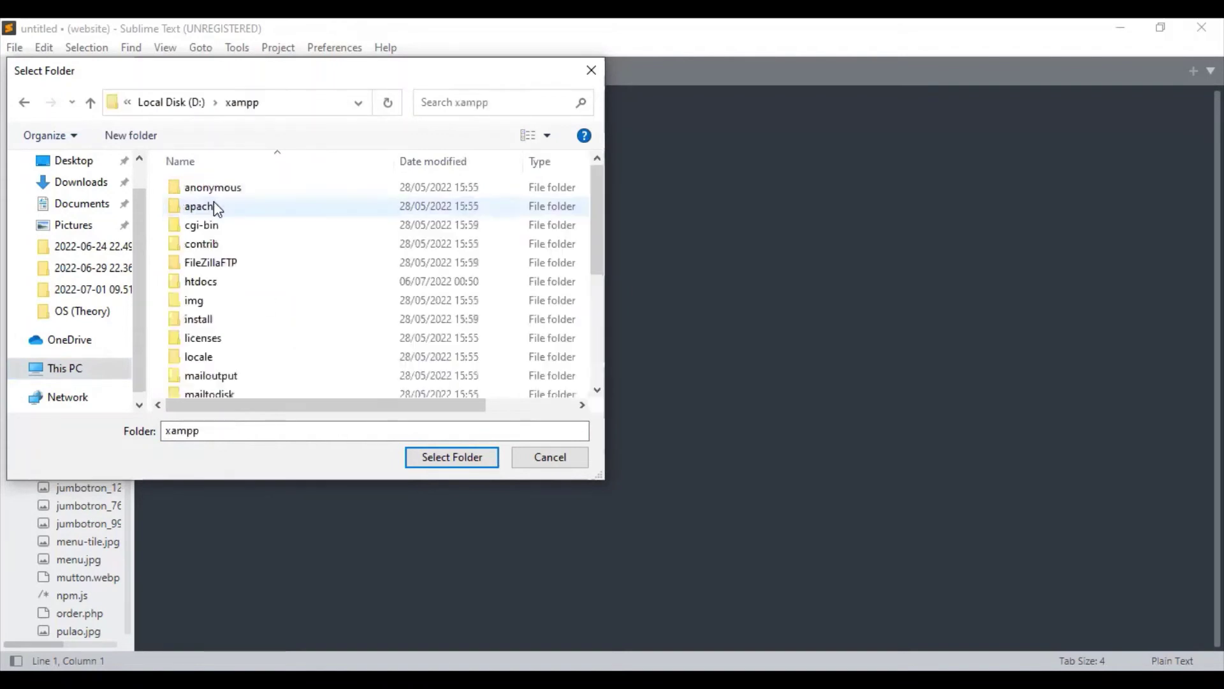
pyautogui.doubleClick(204, 283)
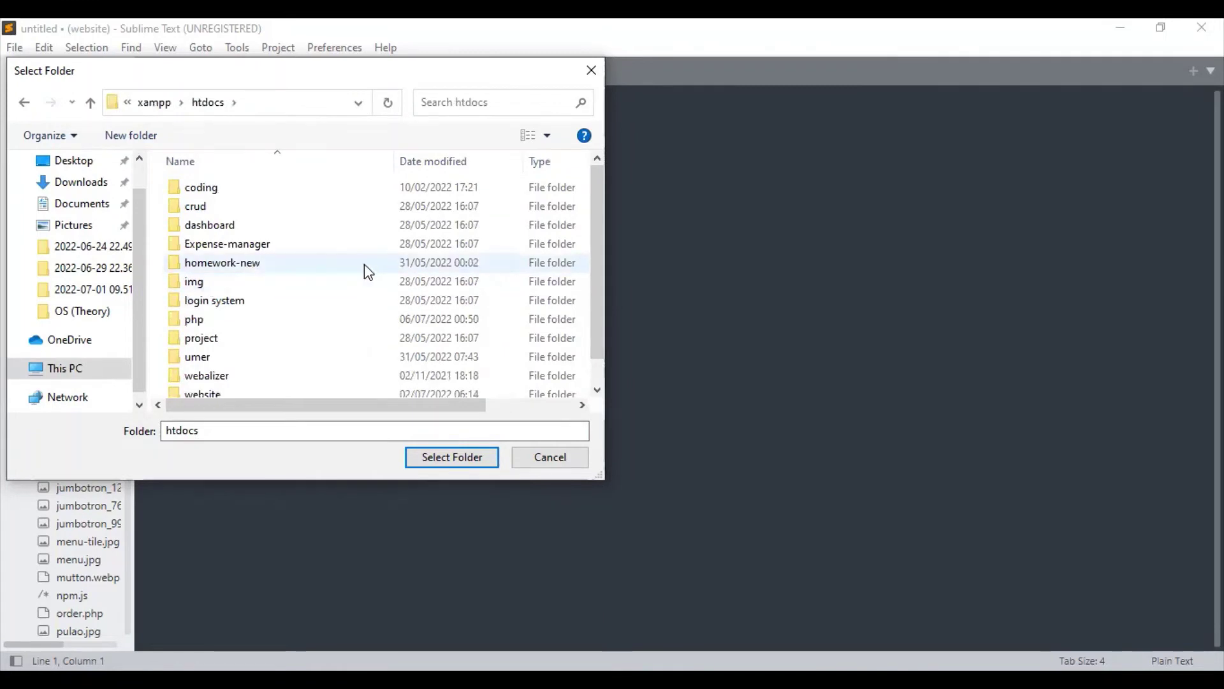
pyautogui.click(246, 328)
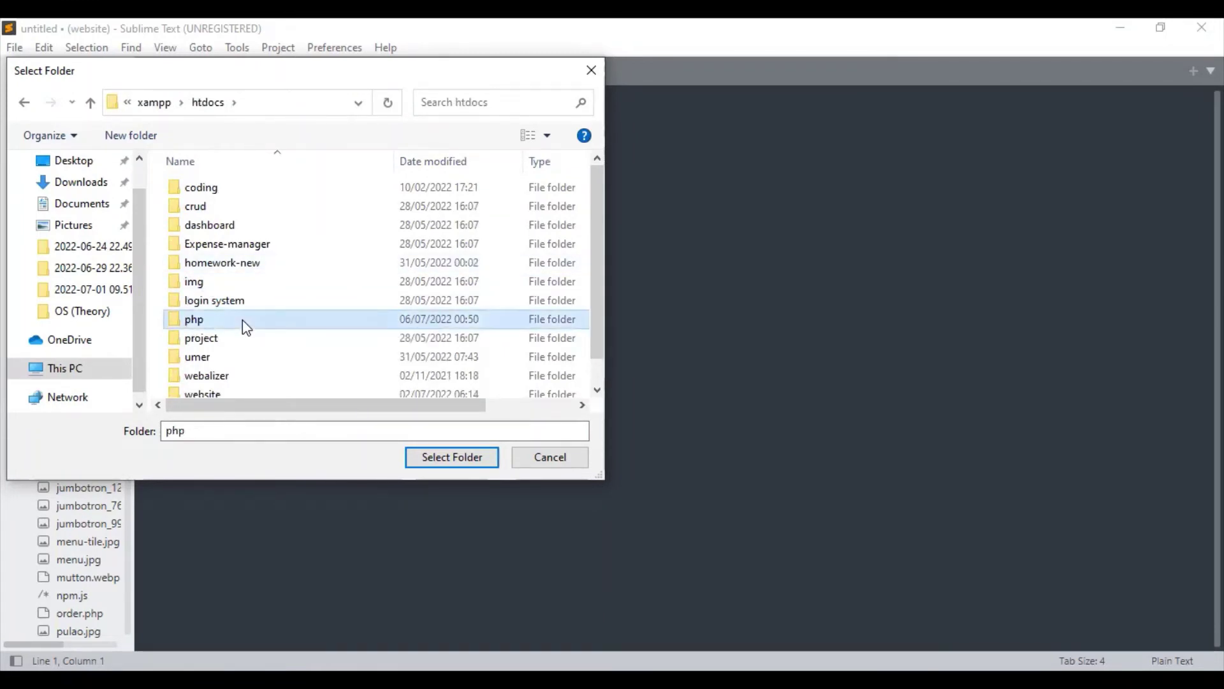
pyautogui.click(440, 468)
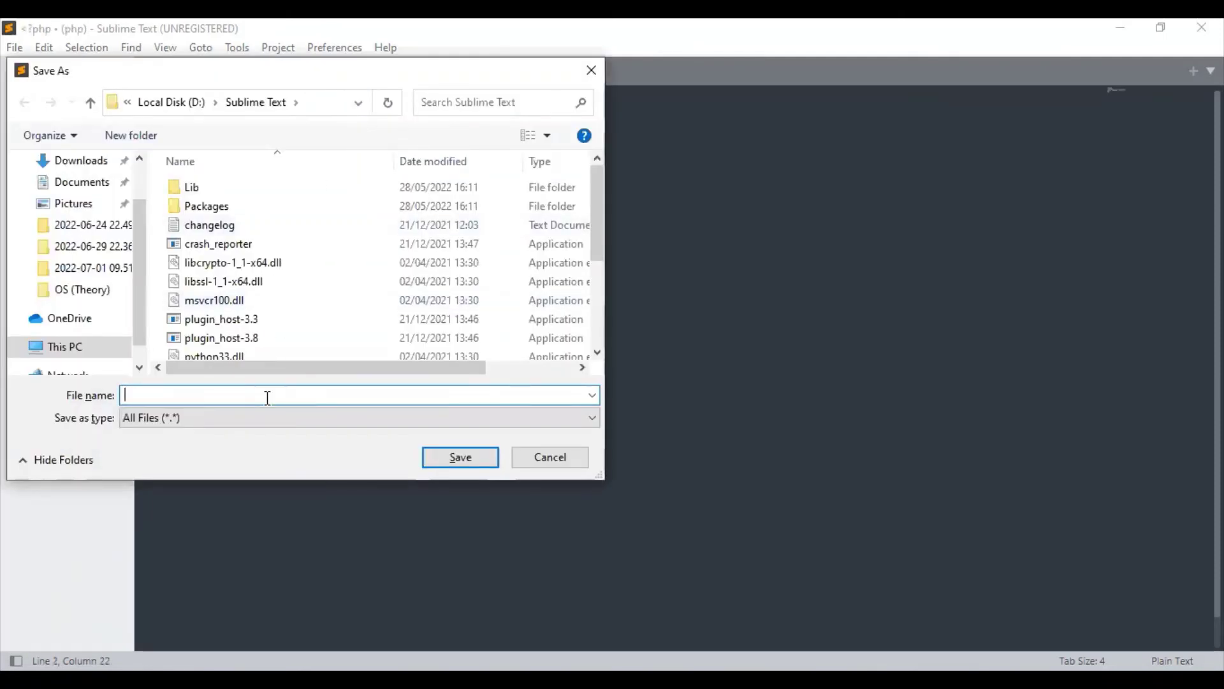
# - Save the PHP script as ijk.php in the xampp\htdocs\php folder on Local Disk (D:)
pyautogui.write('i')
pyautogui.press('BackSpace')
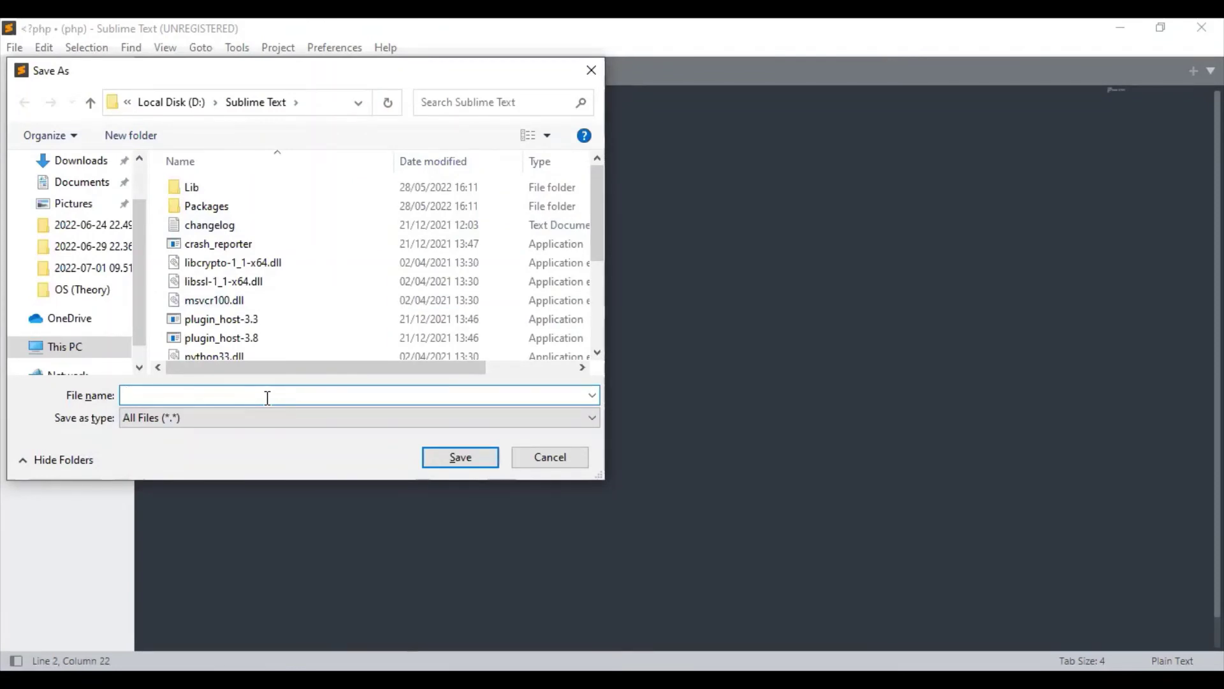
pyautogui.write('ijk.php')
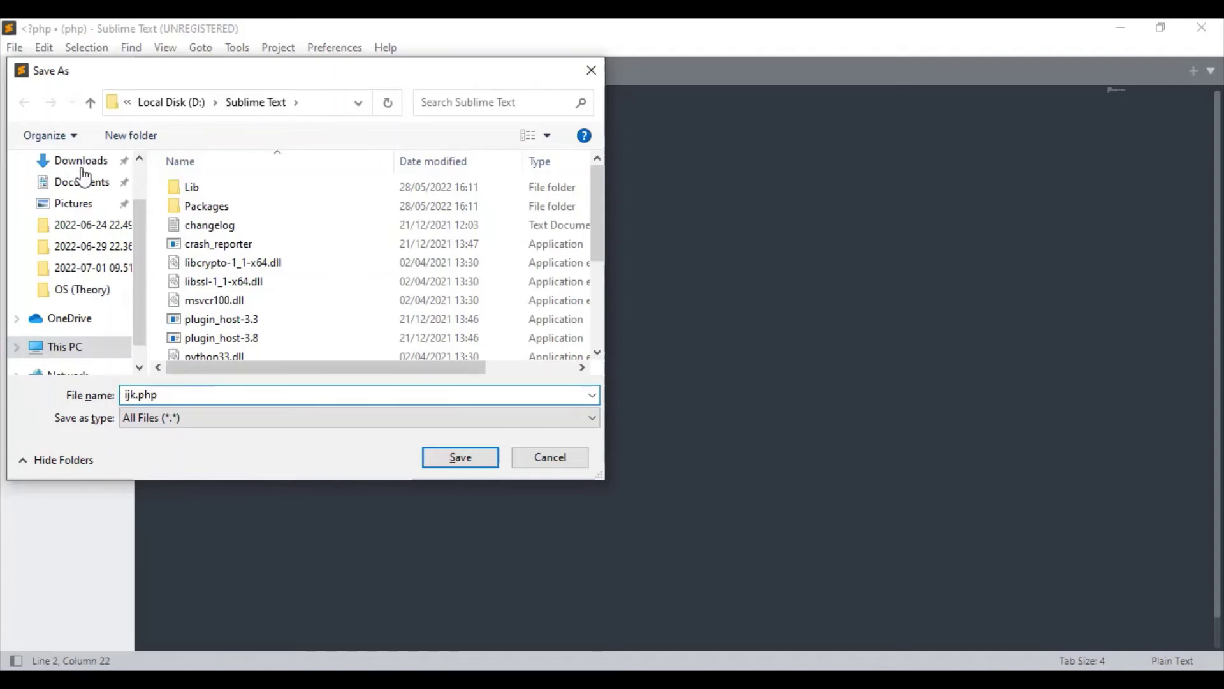
pyautogui.click(75, 190)
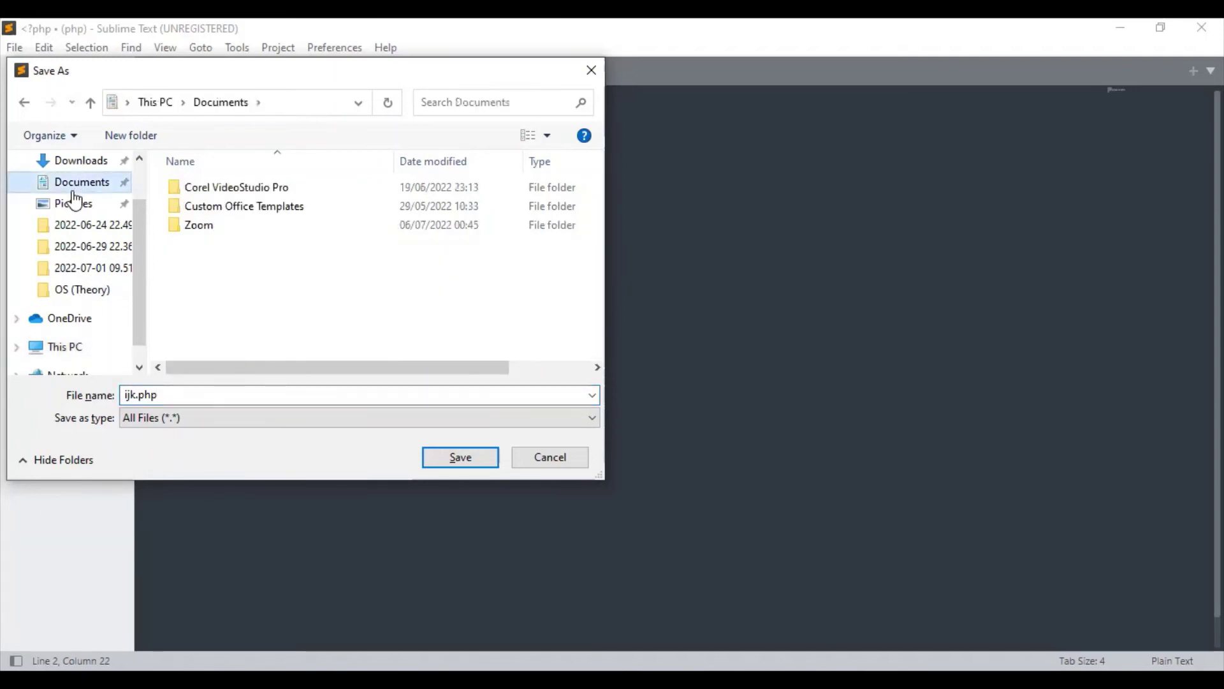
pyautogui.click(70, 351)
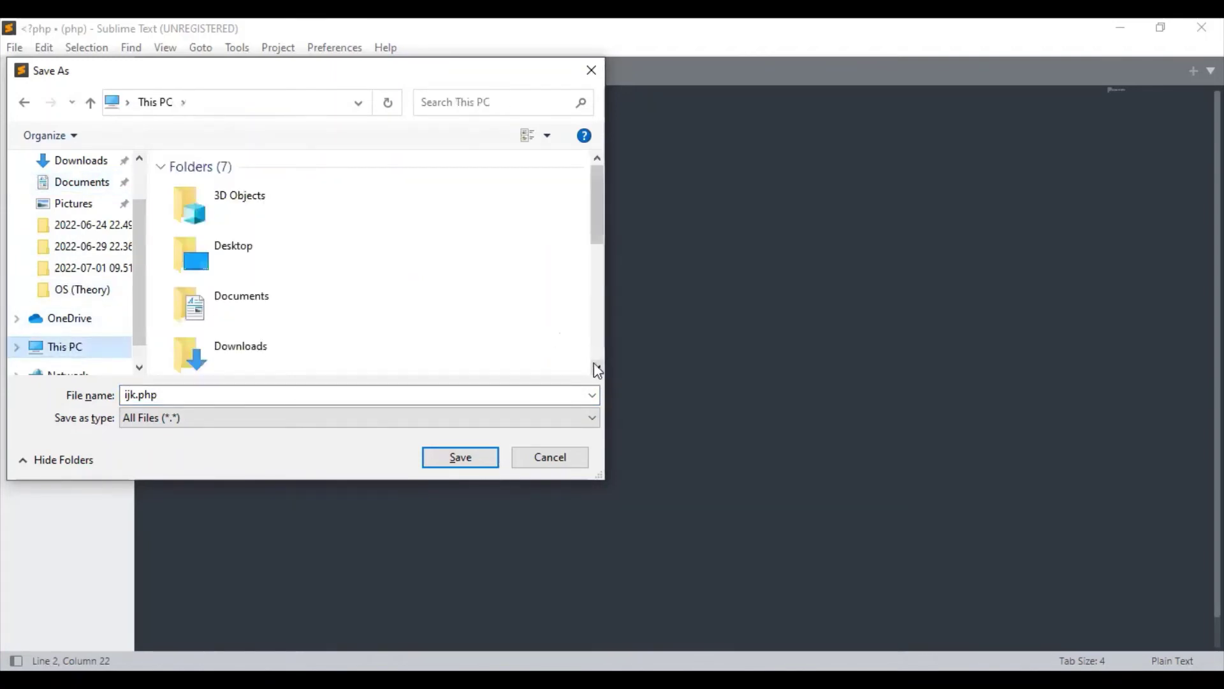
pyautogui.moveTo(597, 369); pyautogui.dragTo(305, 354)
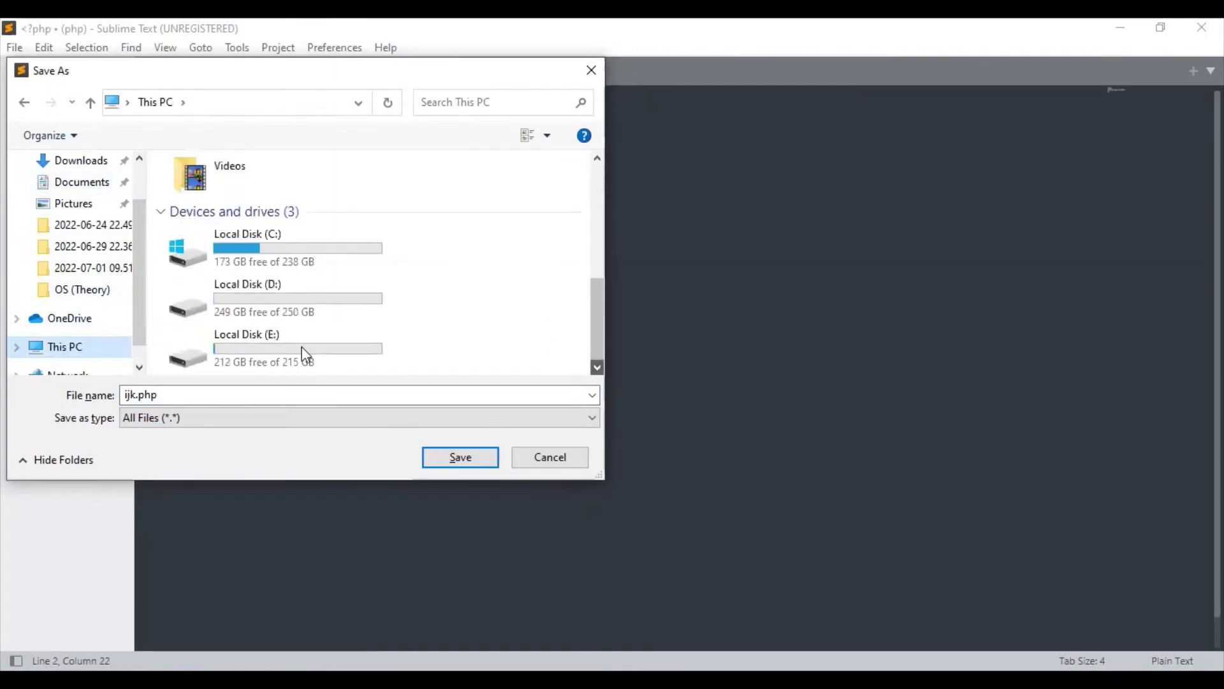
pyautogui.doubleClick(258, 293)
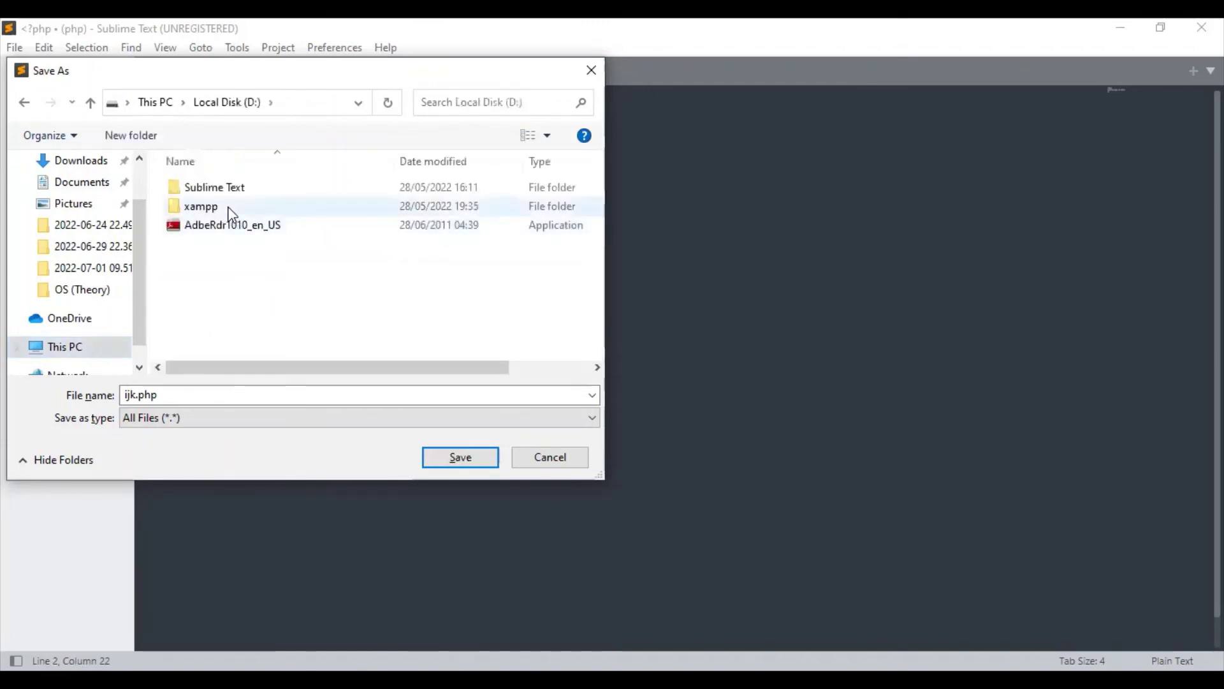
pyautogui.doubleClick(231, 213)
pyautogui.click(218, 280)
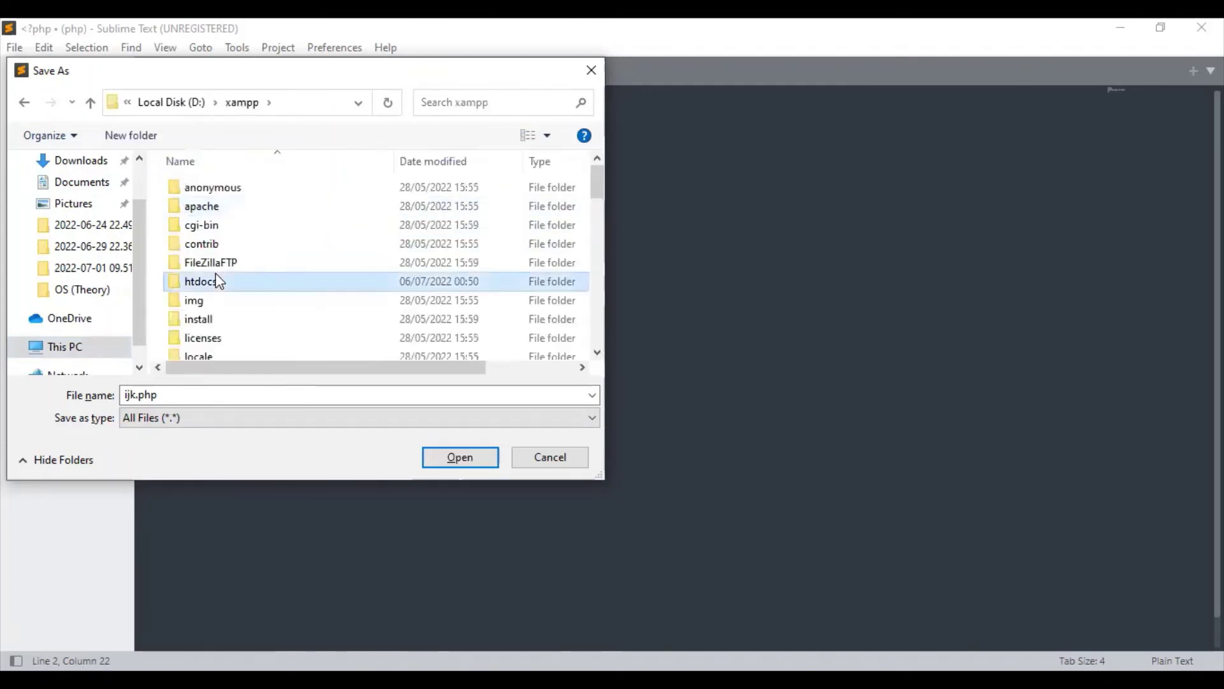
pyautogui.doubleClick(218, 280)
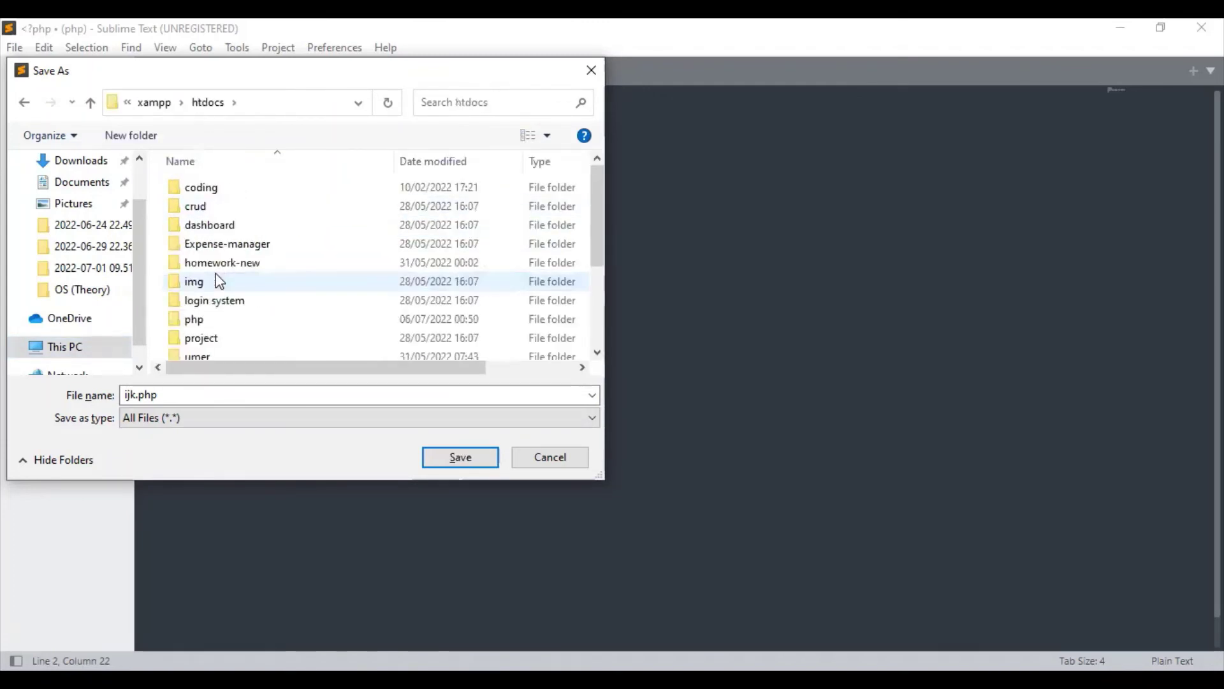
pyautogui.doubleClick(220, 321)
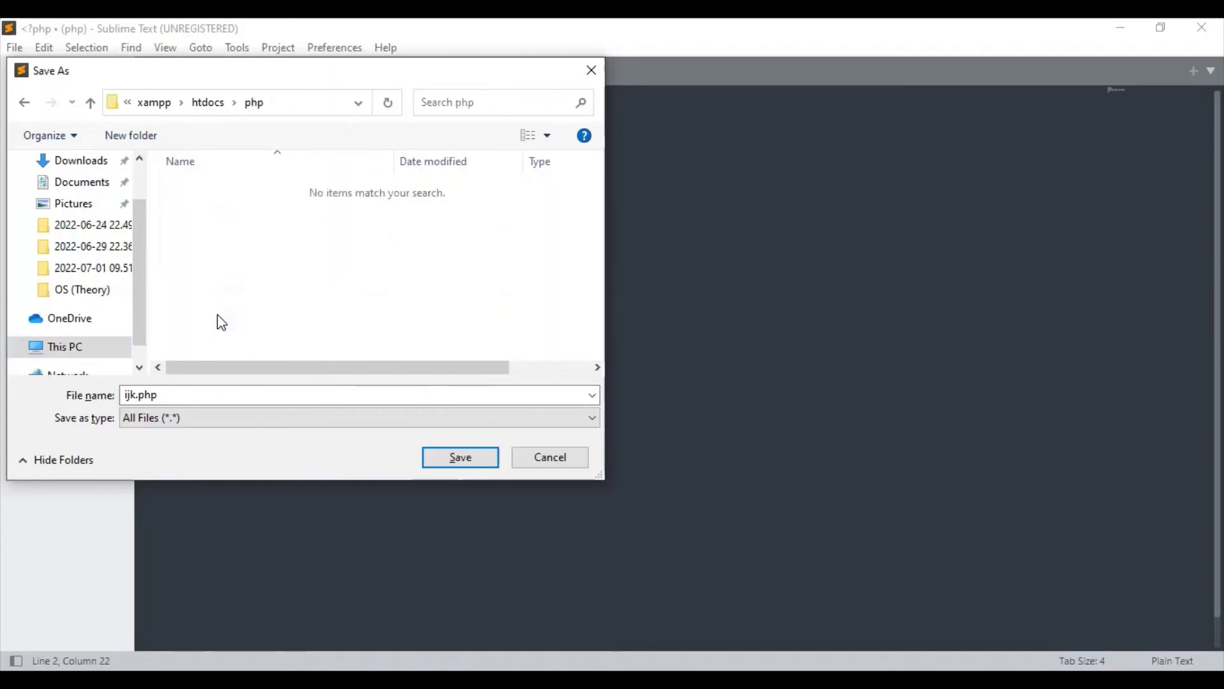
pyautogui.click(451, 453)
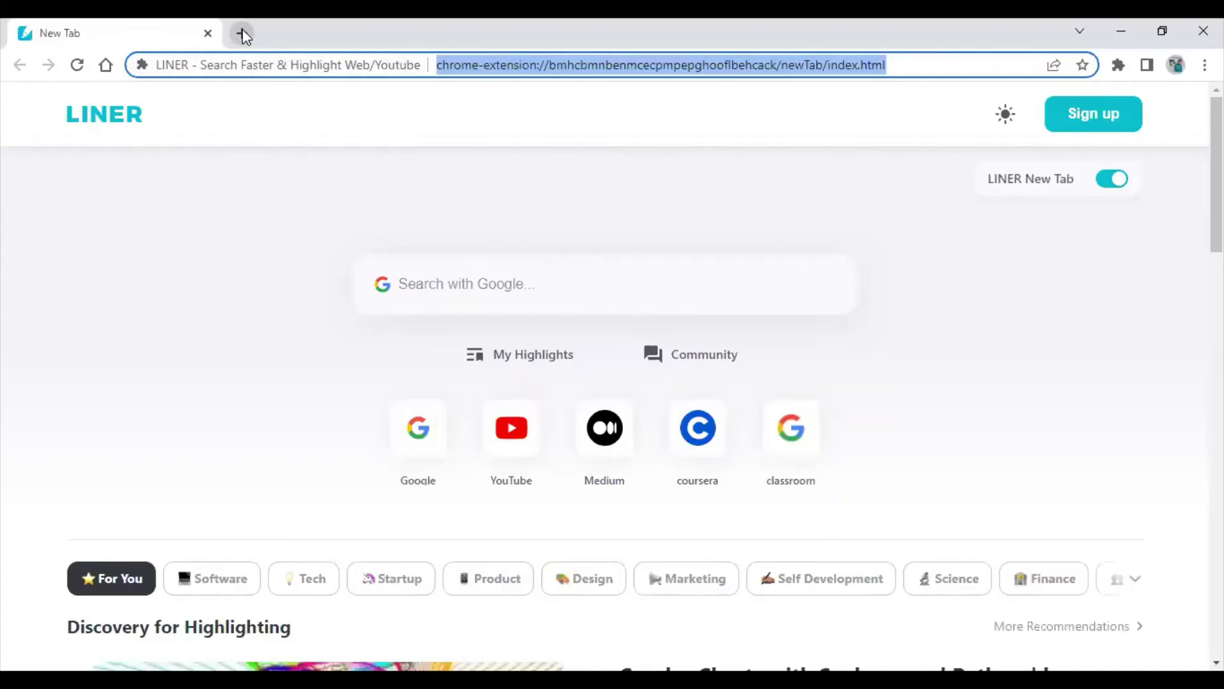
# - Load localhost/php/ijk.php in a new Chrome tab
pyautogui.click(242, 32)
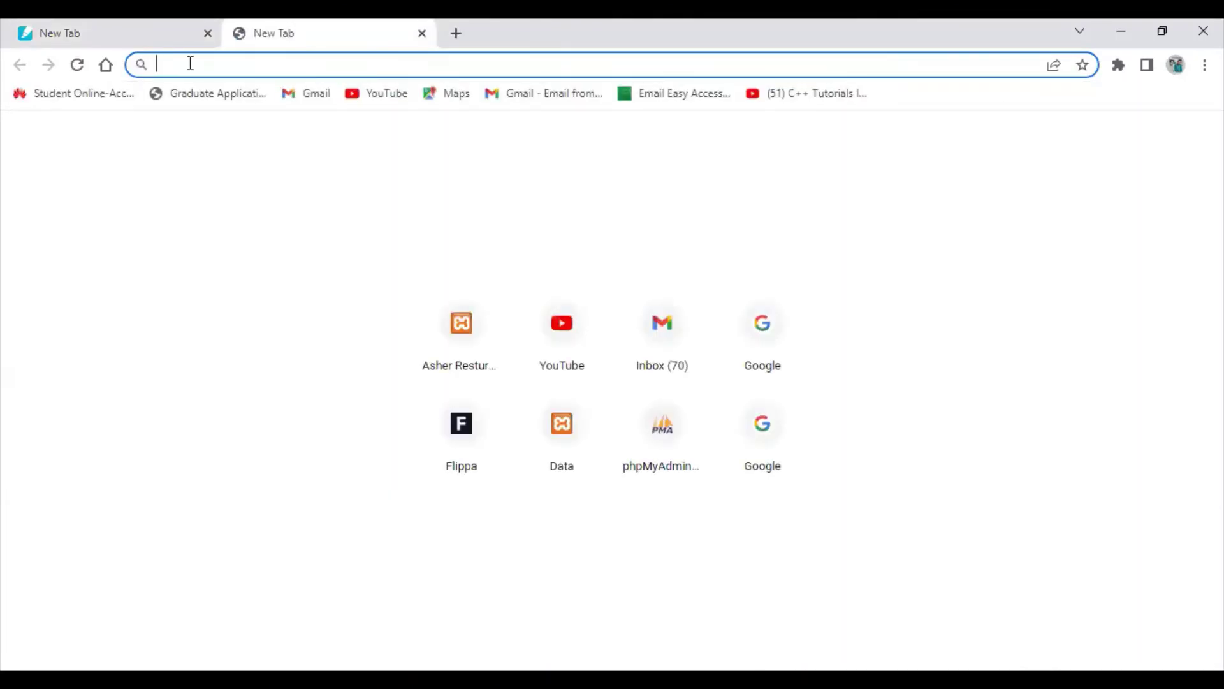
pyautogui.write('lo')
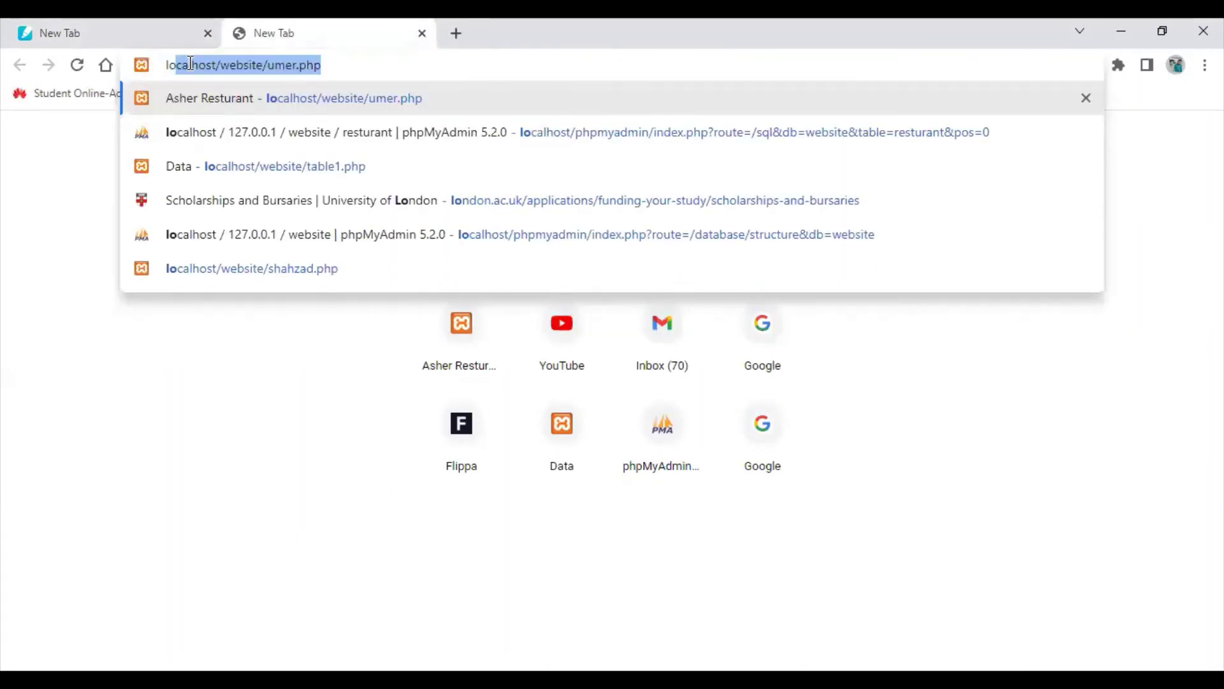
pyautogui.write('cal')
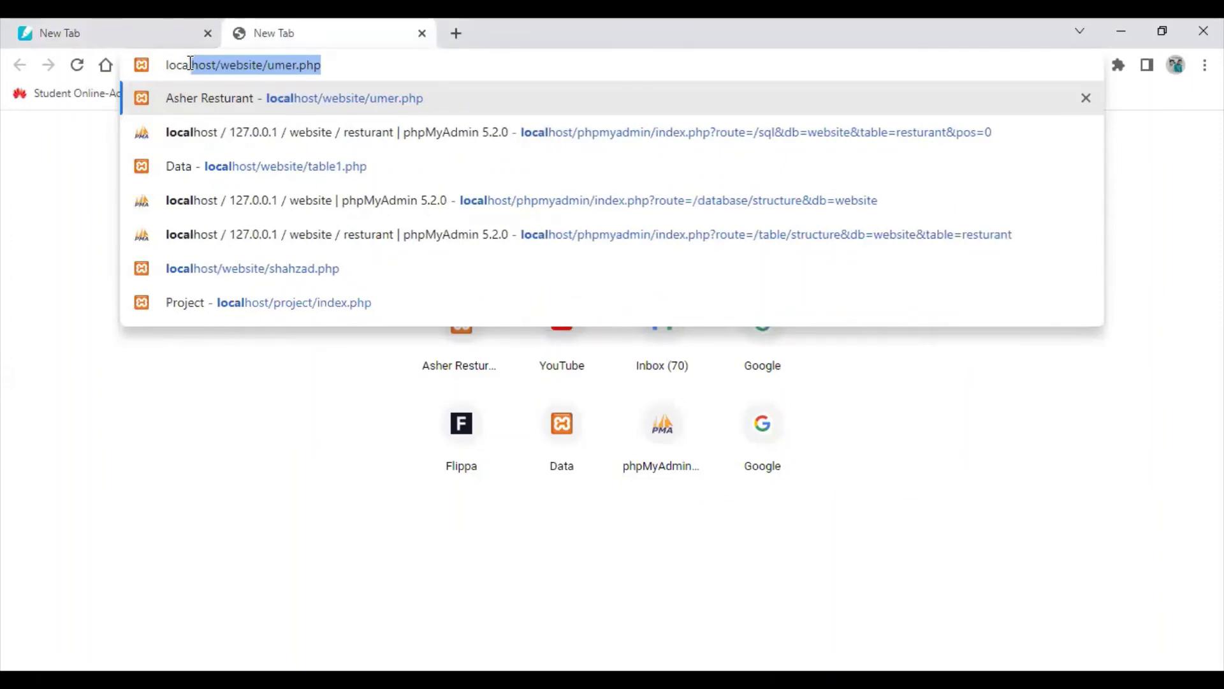
pyautogui.write('host')
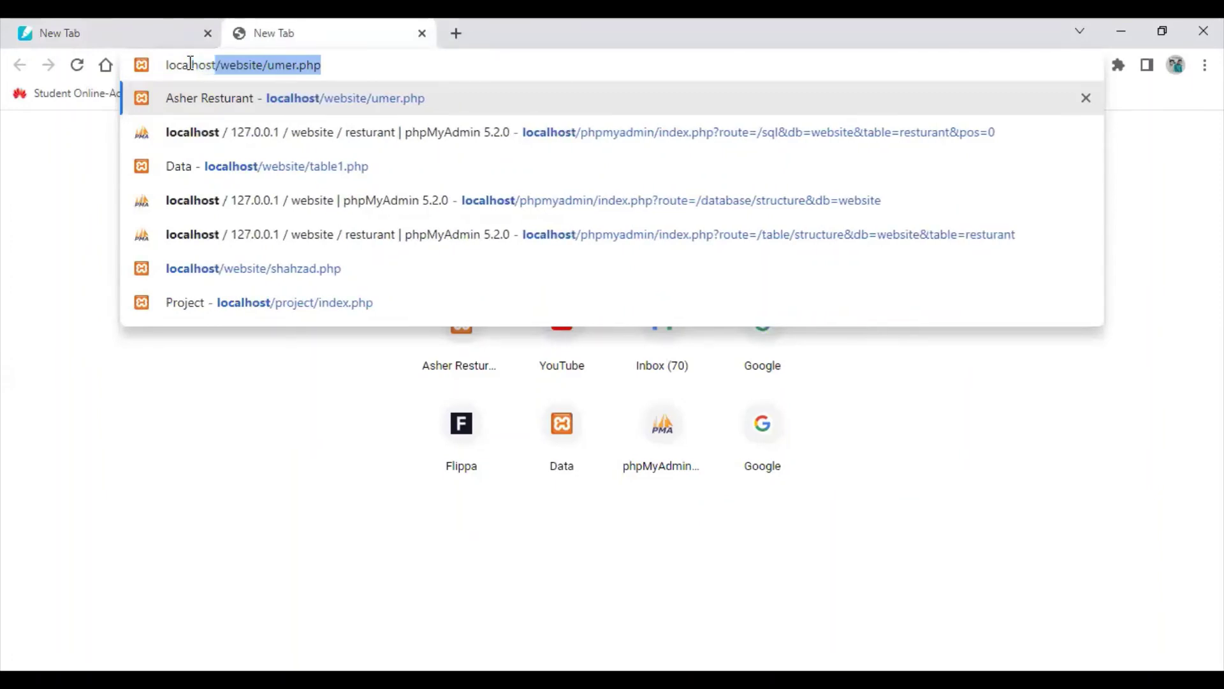
pyautogui.write('/')
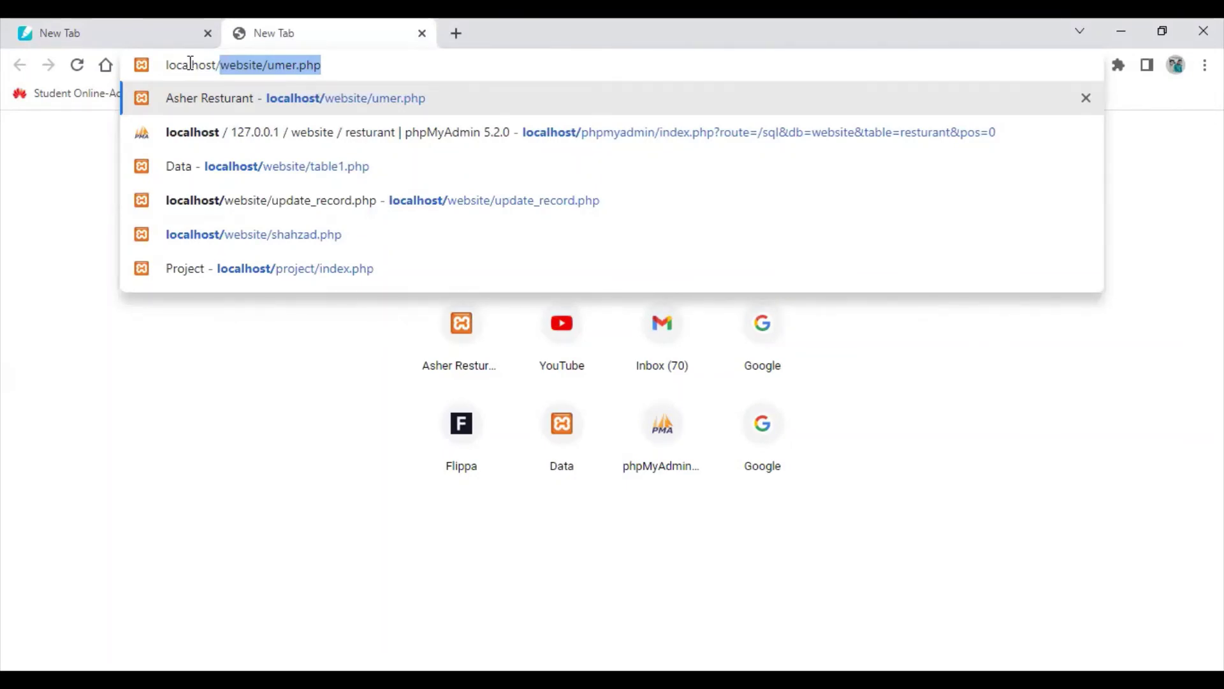
pyautogui.write('php')
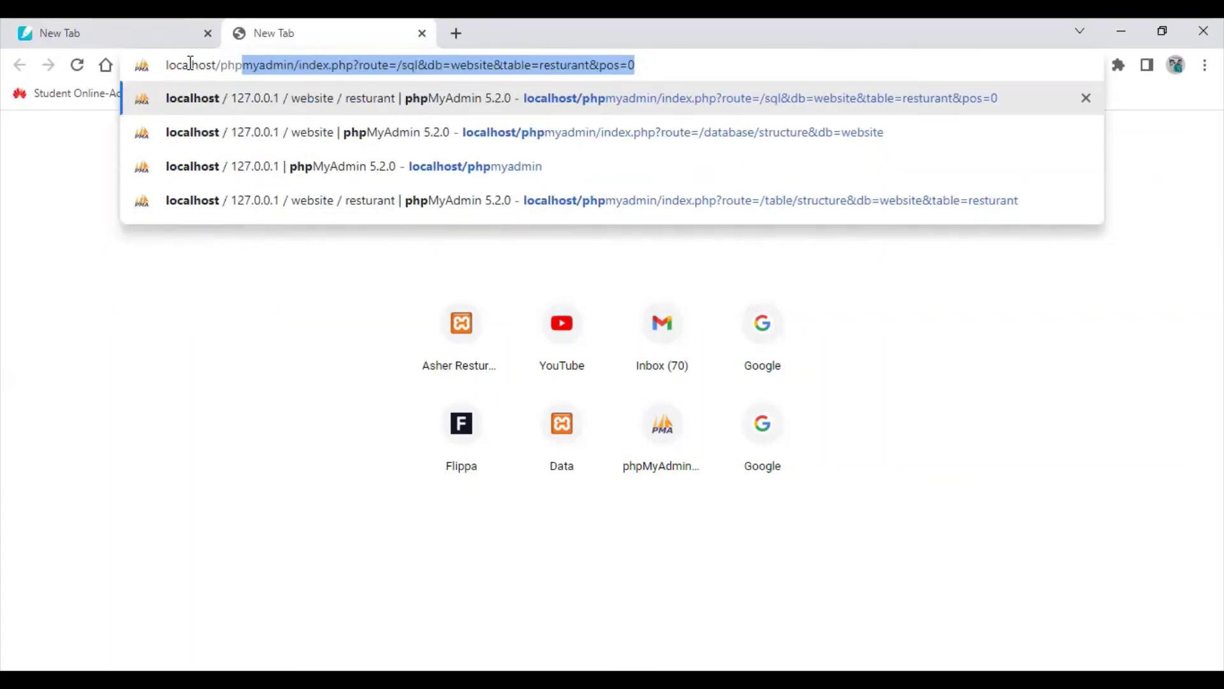
pyautogui.write('/')
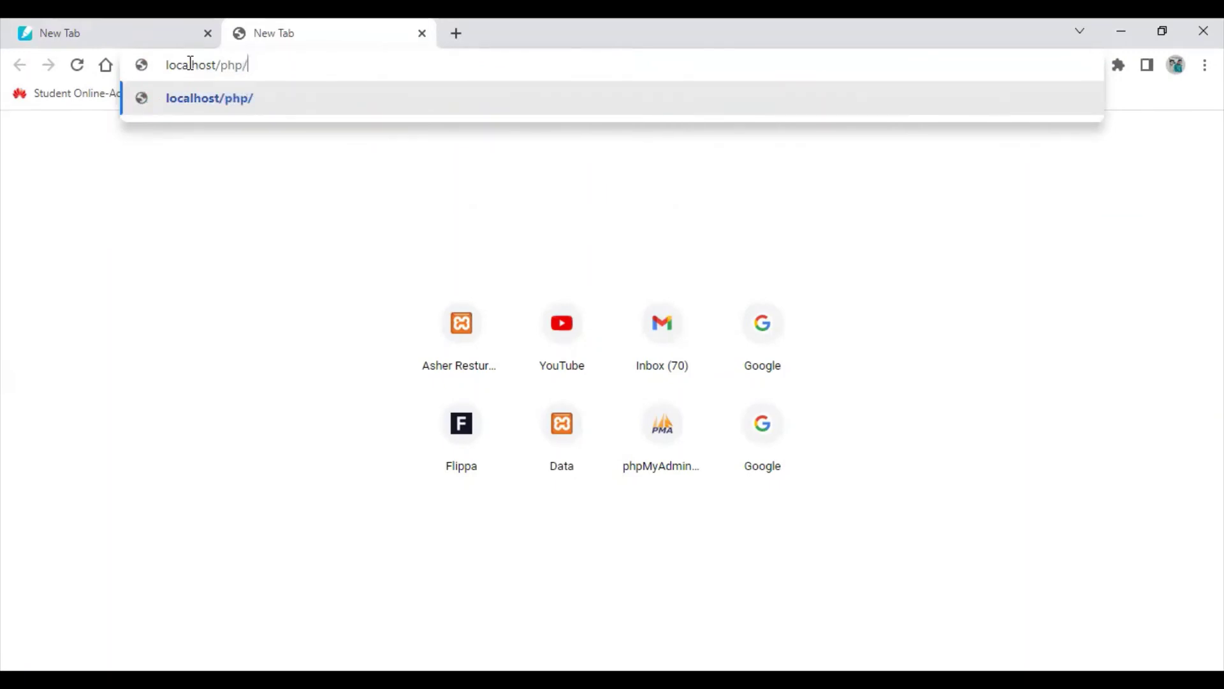
pyautogui.write('ijk.')
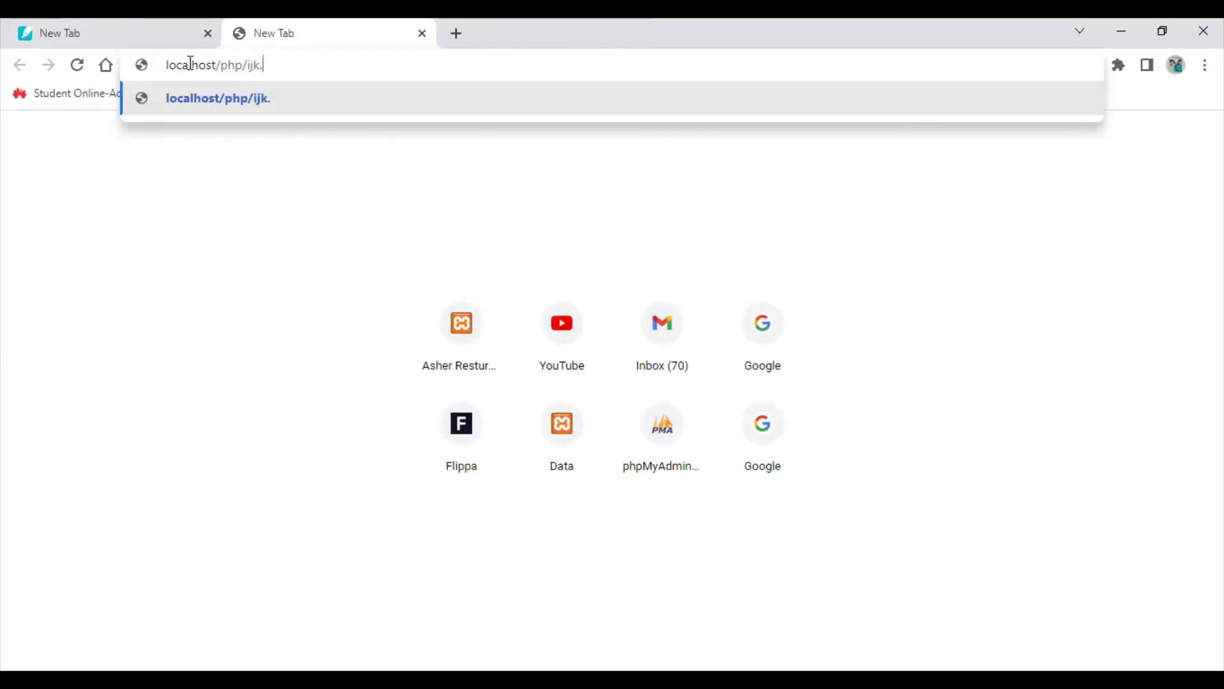
pyautogui.write('php')
pyautogui.press('Return')
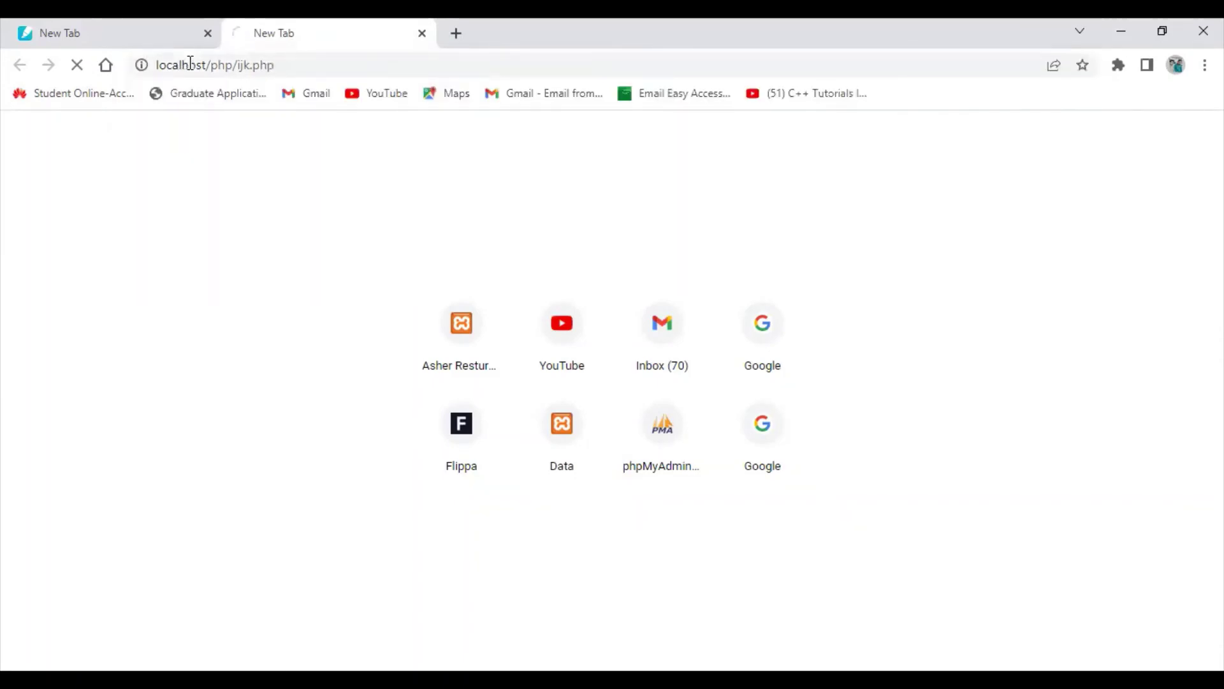